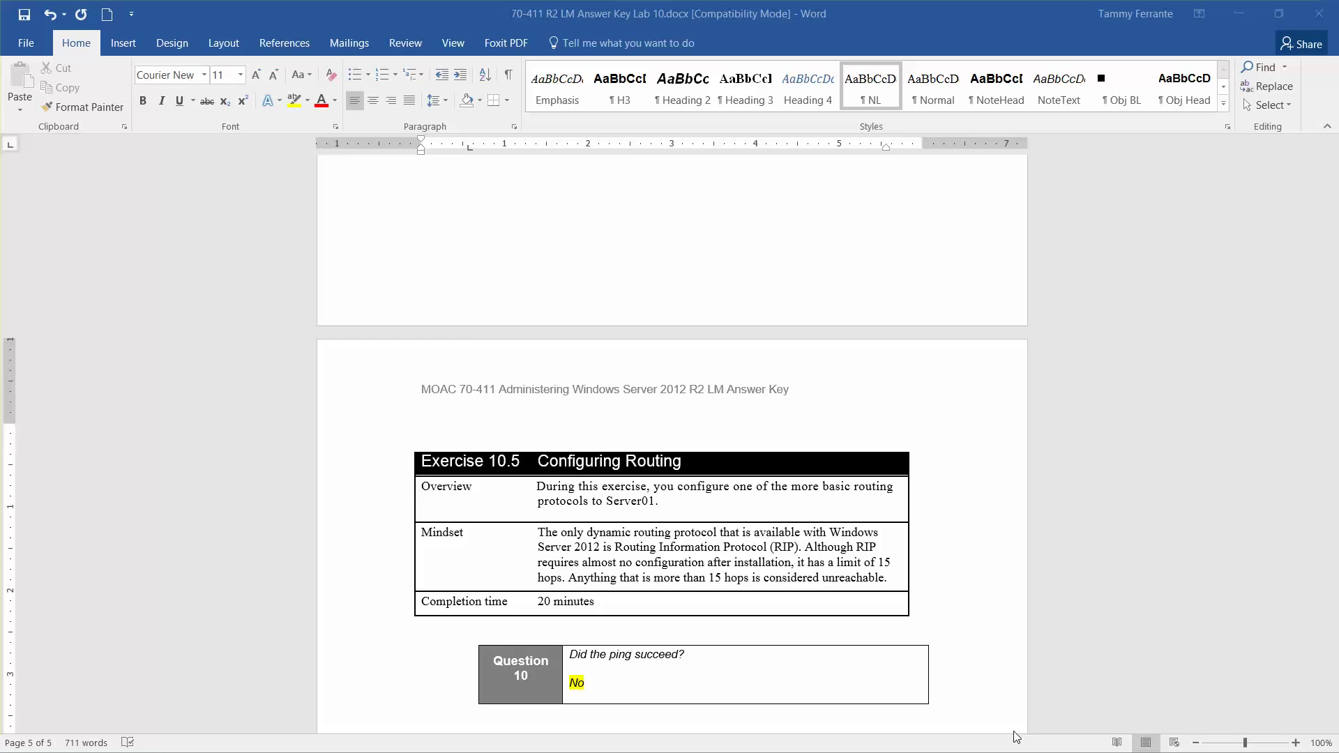
key(super)
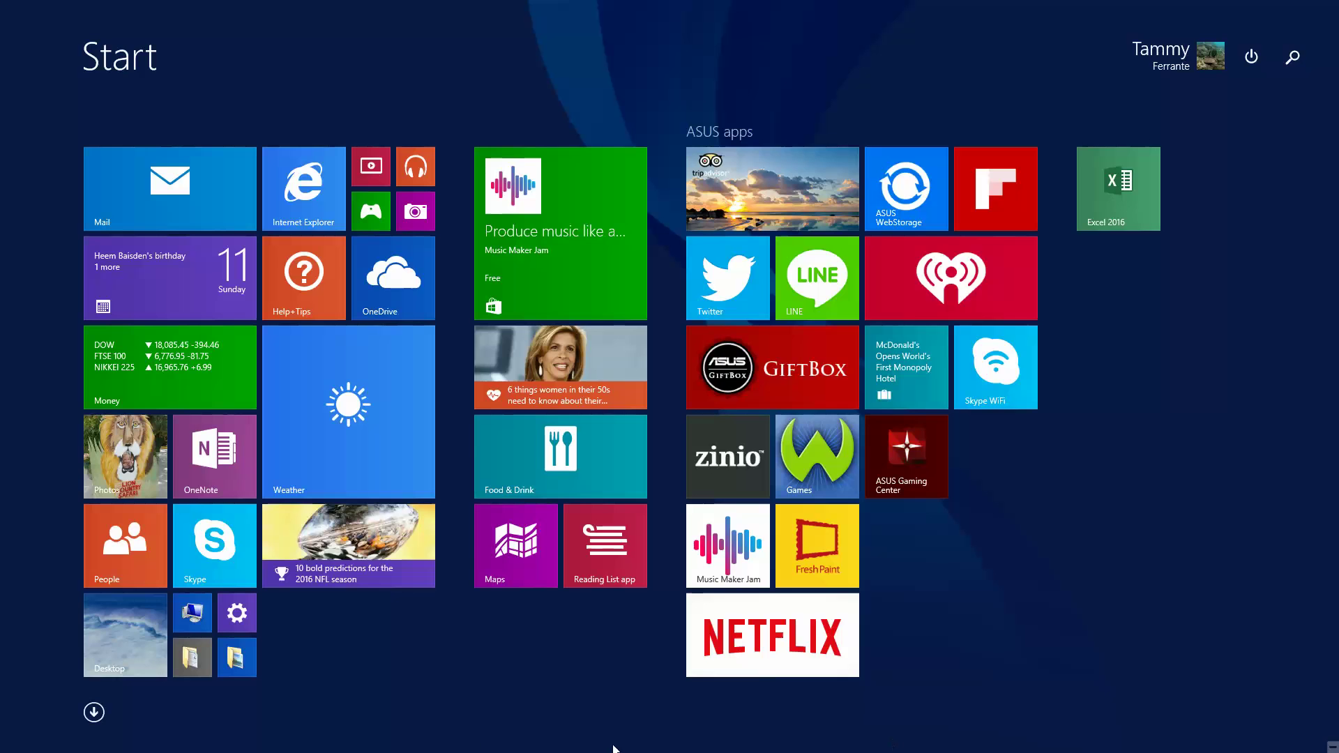
click(99, 646)
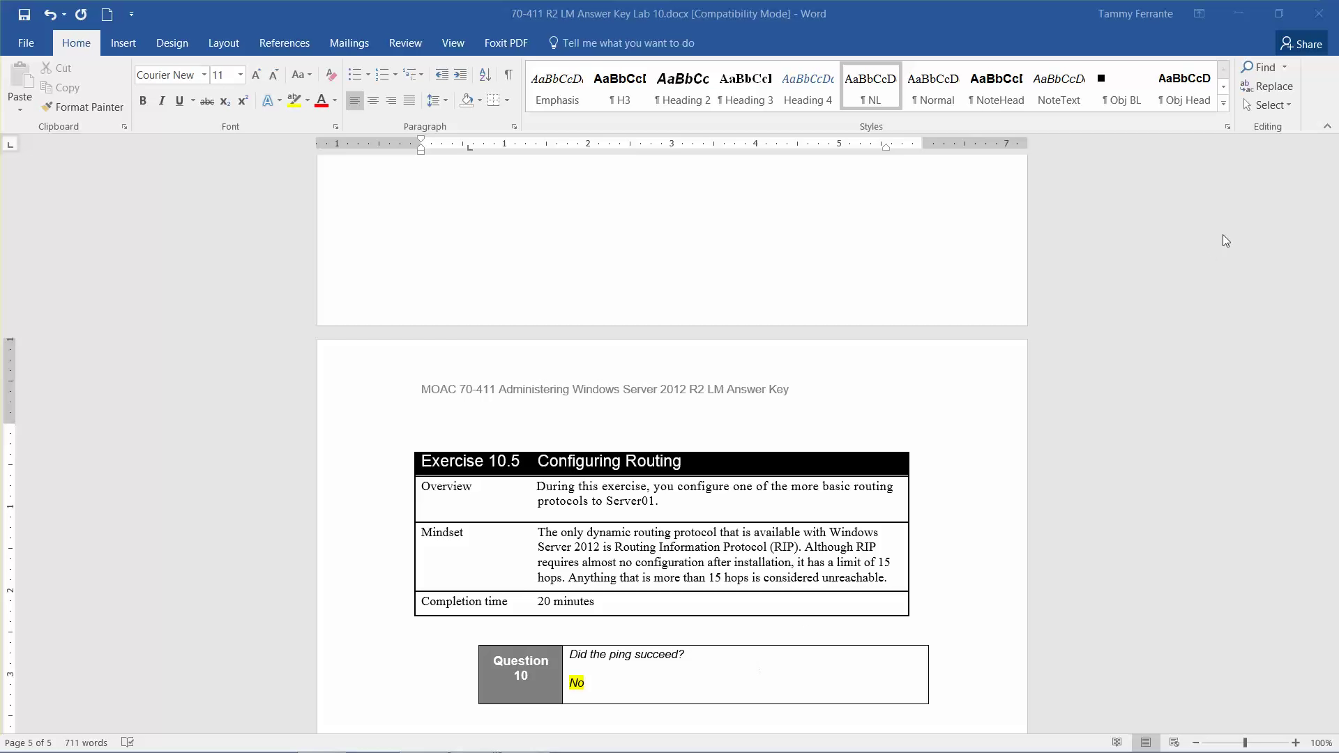
On Server02, set the default gateway of the Ethernet 2 adapter's IPv4 settings to 192.168.2.1 and close its status dialog.
click(1239, 17)
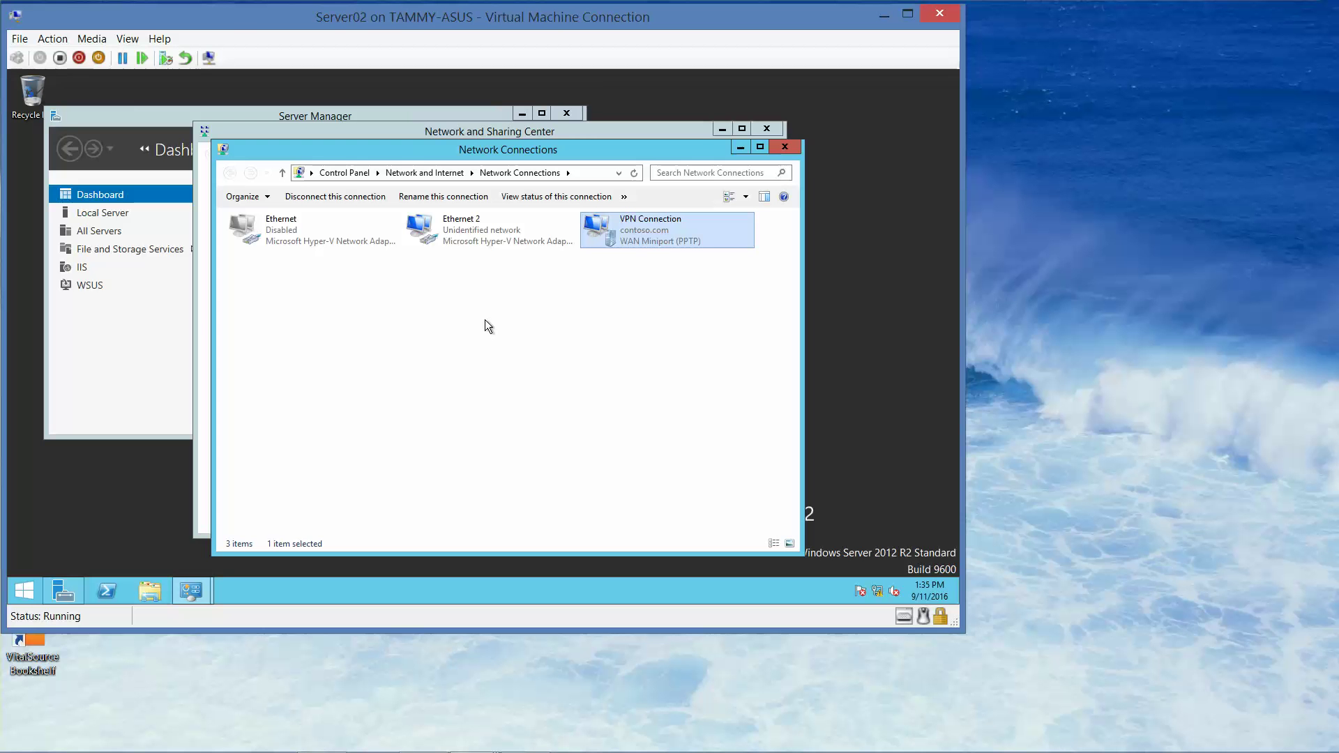
double_click(447, 230)
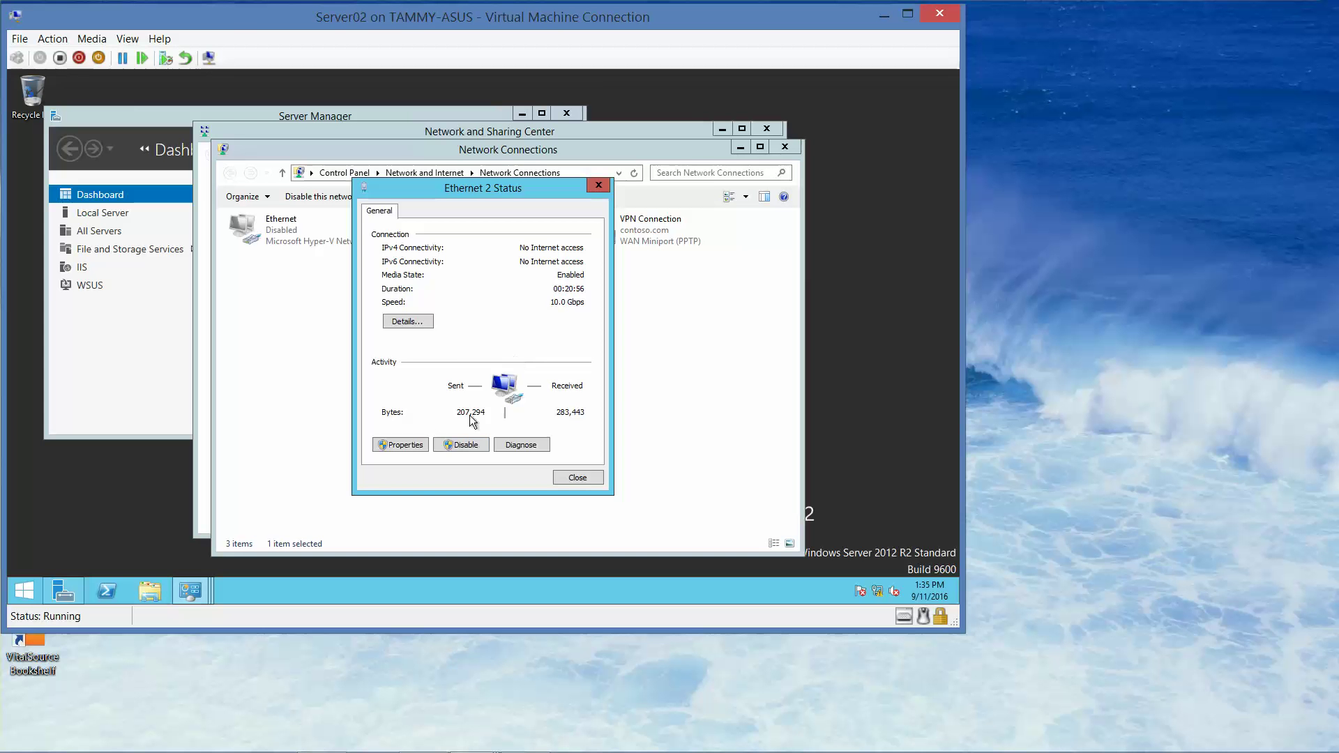
click(410, 450)
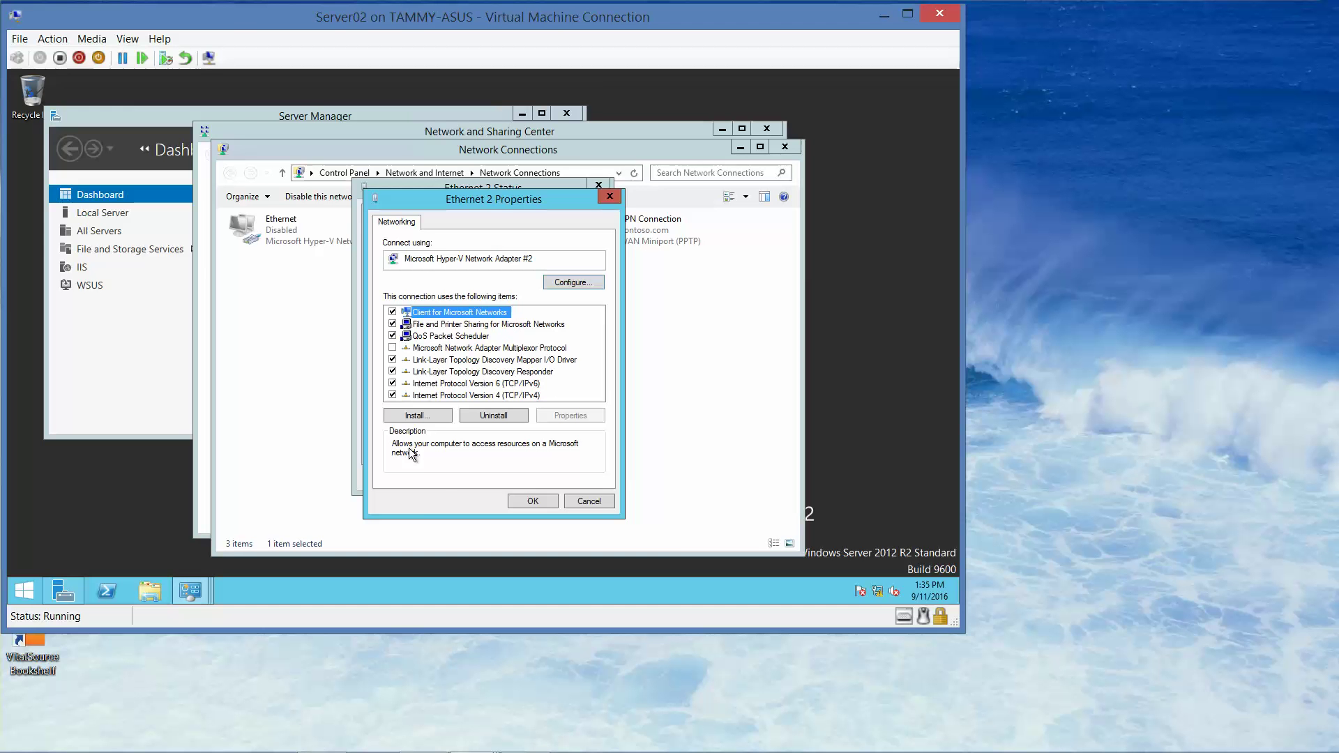
double_click(475, 394)
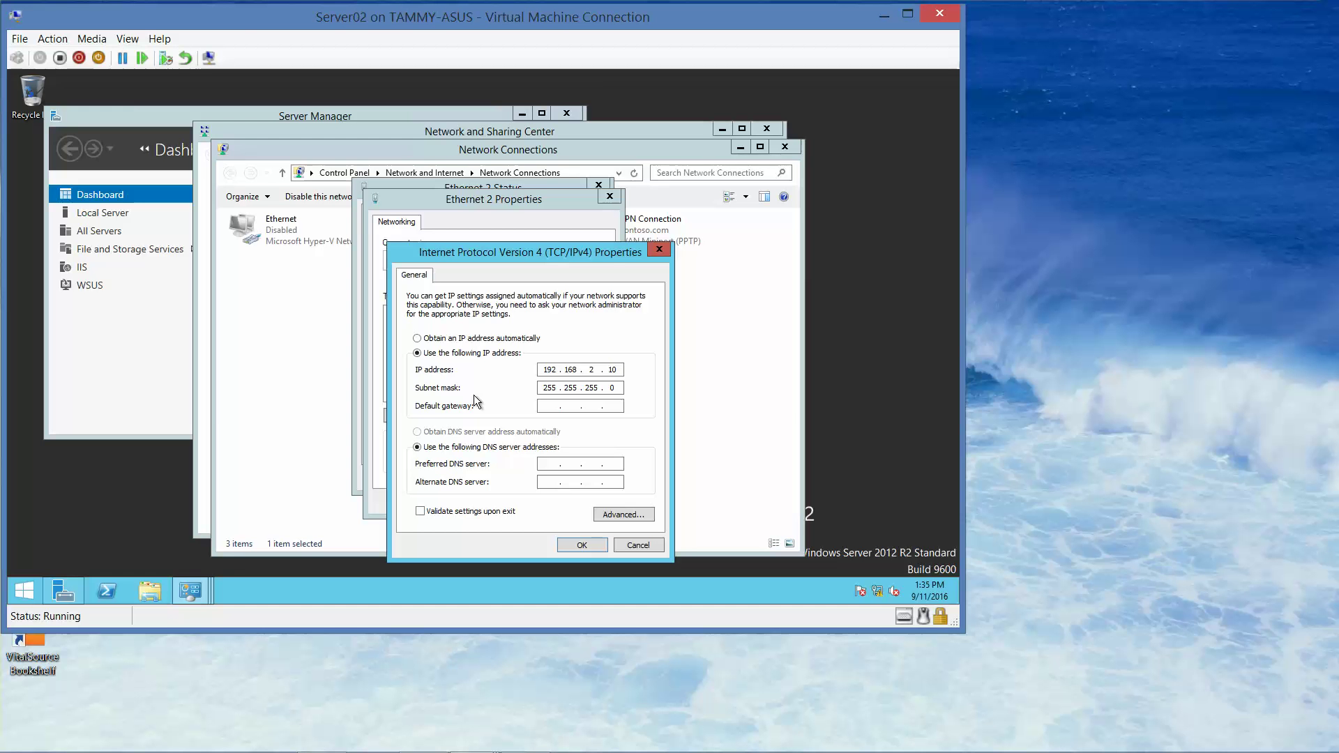
click(550, 465)
click(551, 406)
text(192.168.2.1)
click(592, 548)
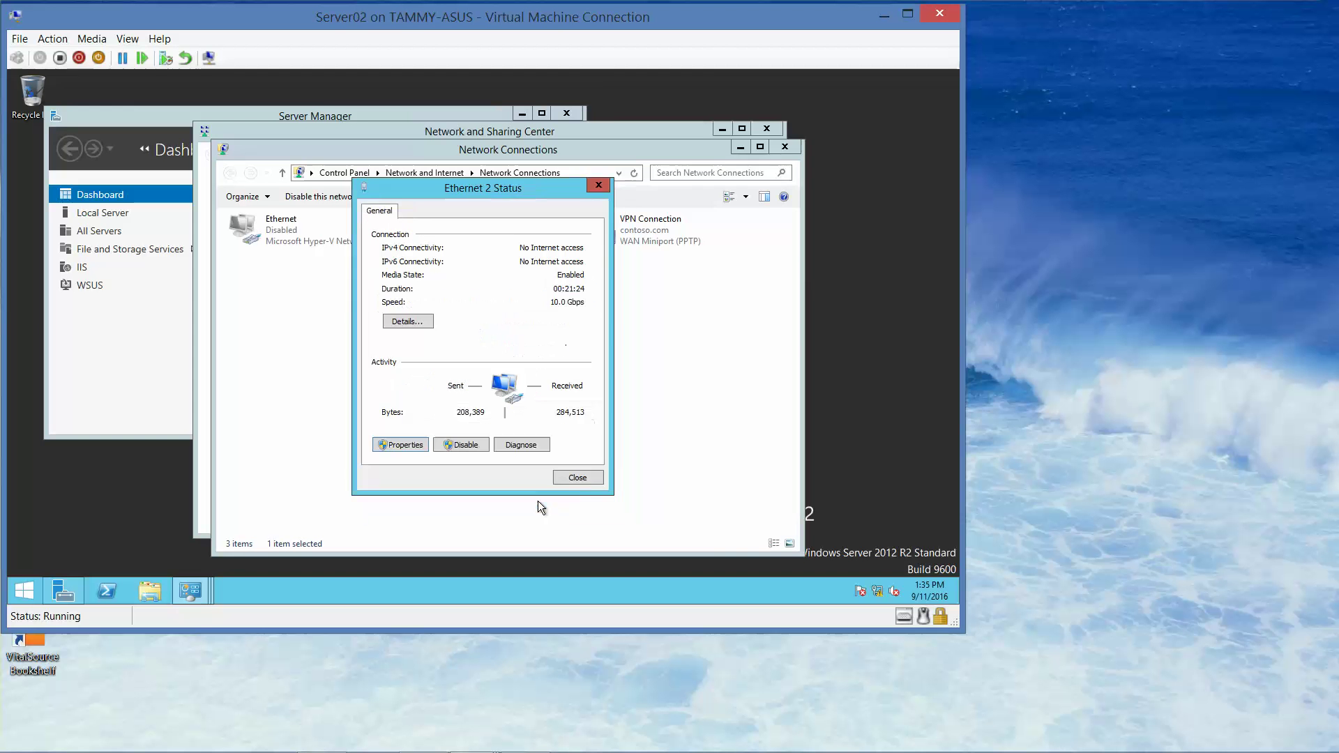
click(534, 500)
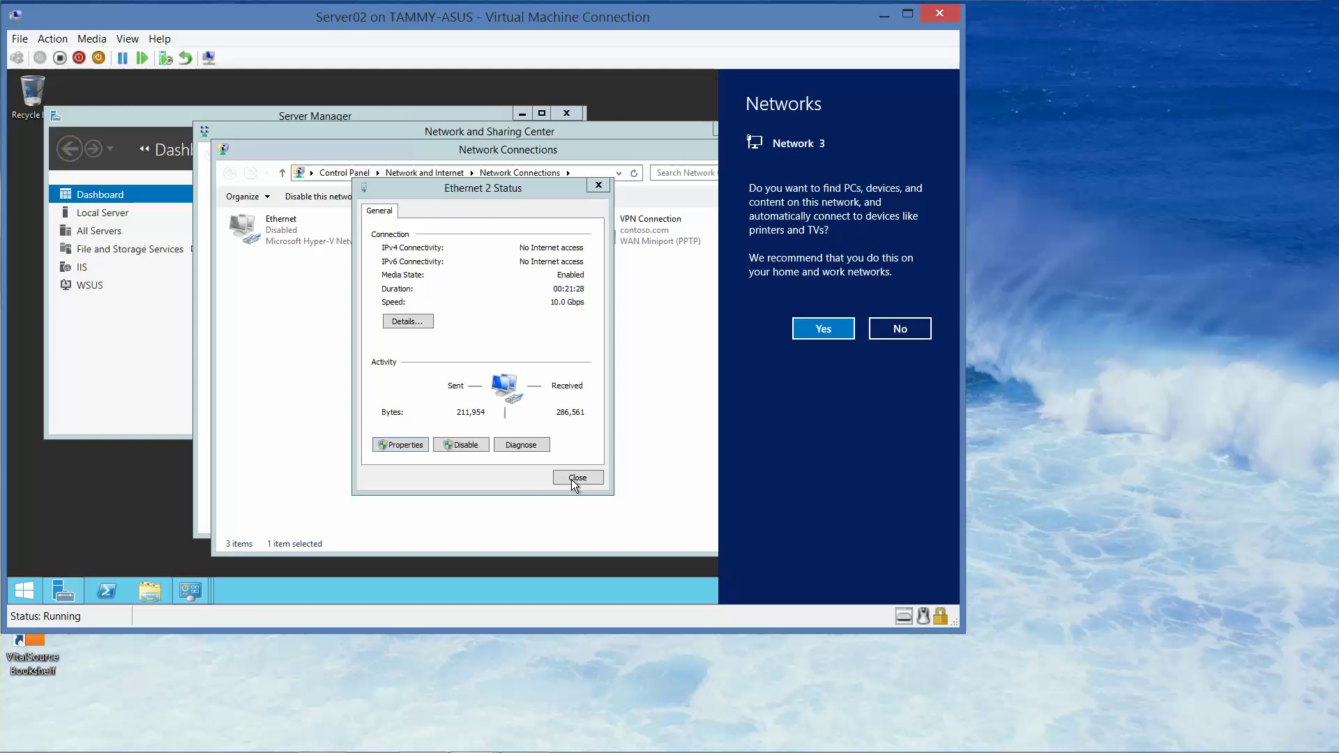
click(571, 479)
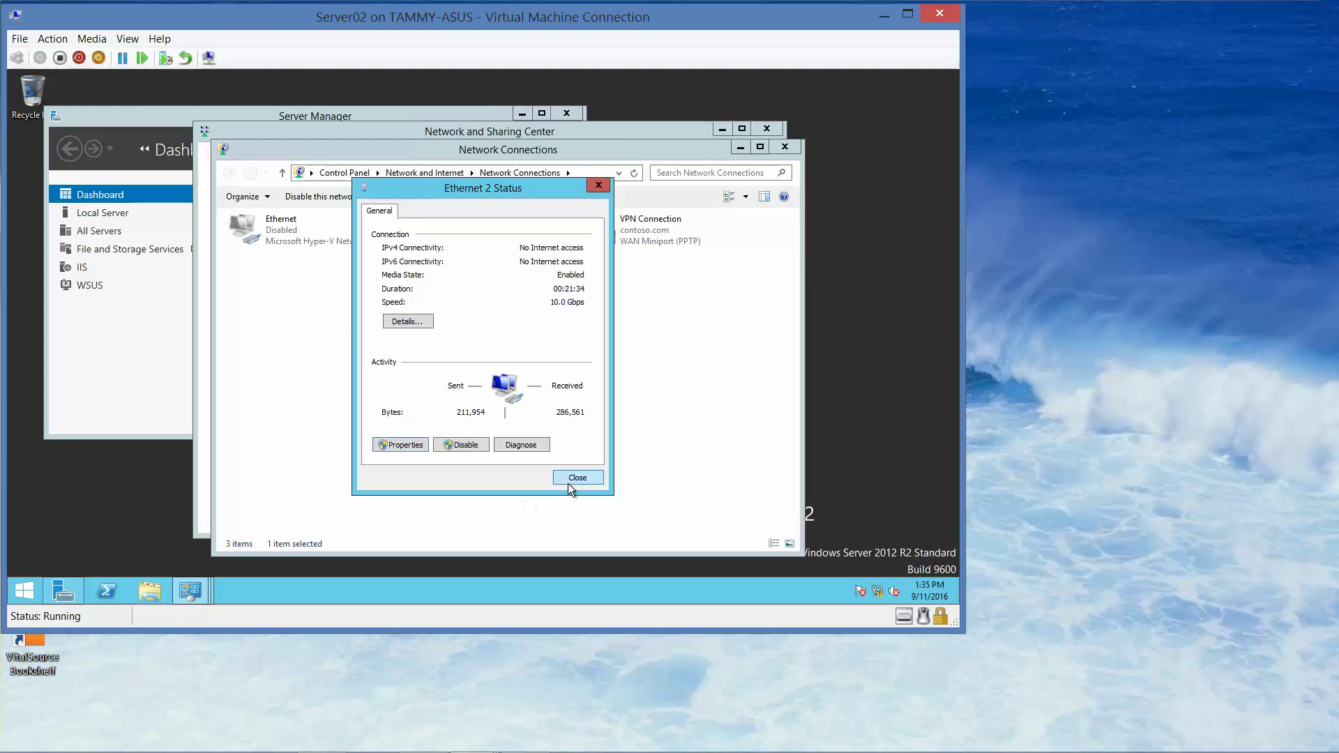
click(574, 479)
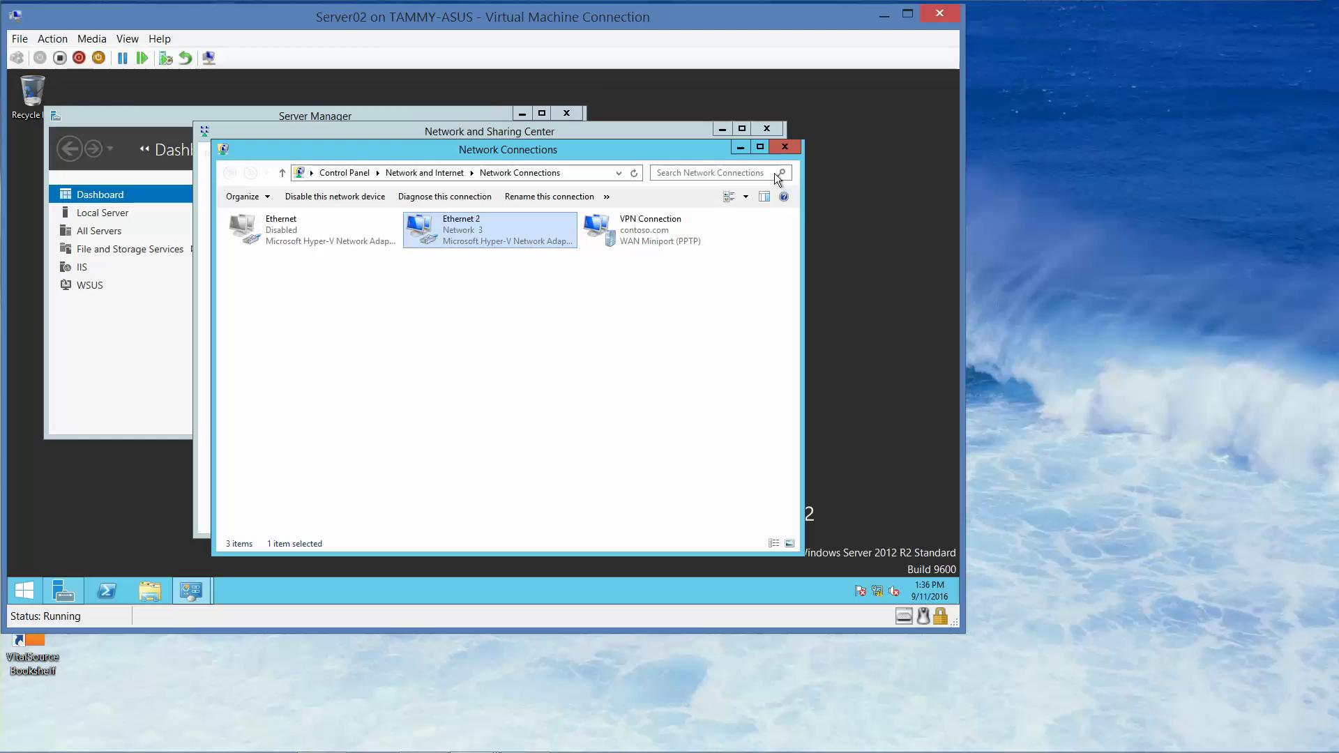
Close the Network Connections and Network and Sharing Center windows and minimize Server Manager on Server02.
click(779, 147)
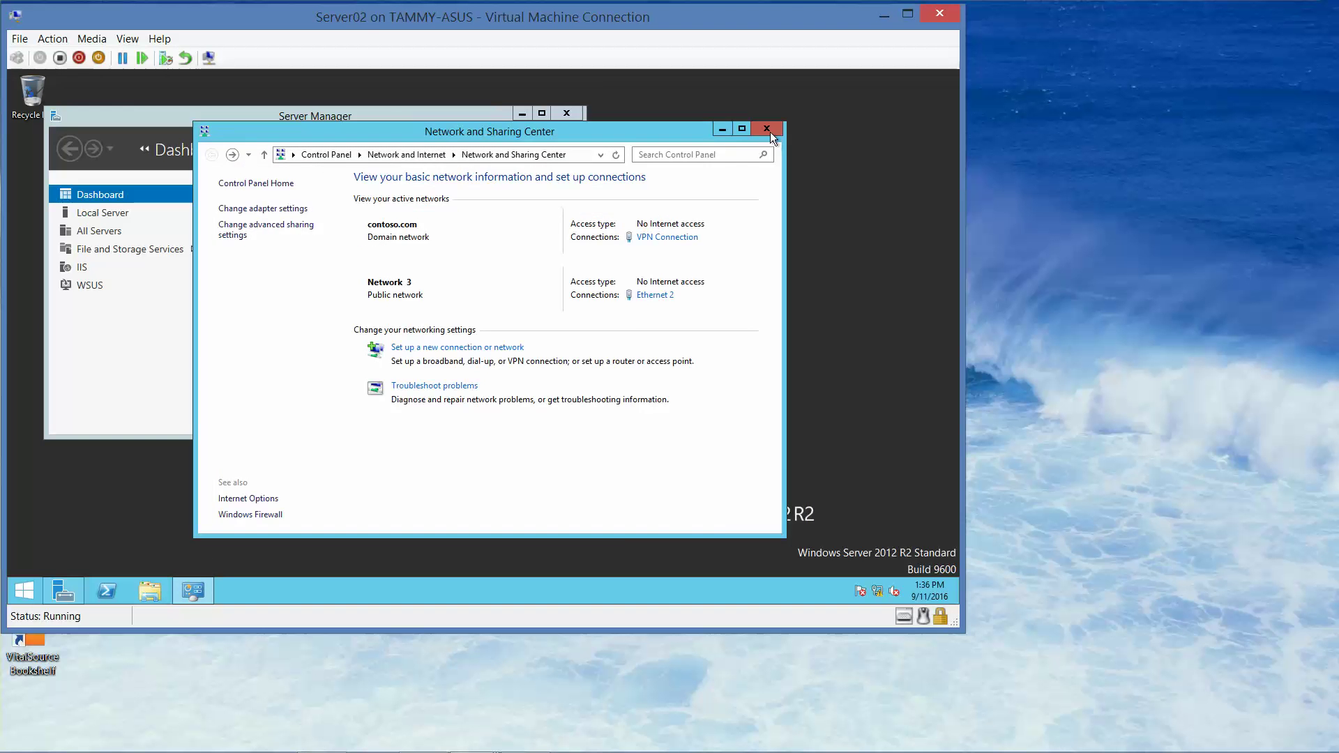
click(768, 131)
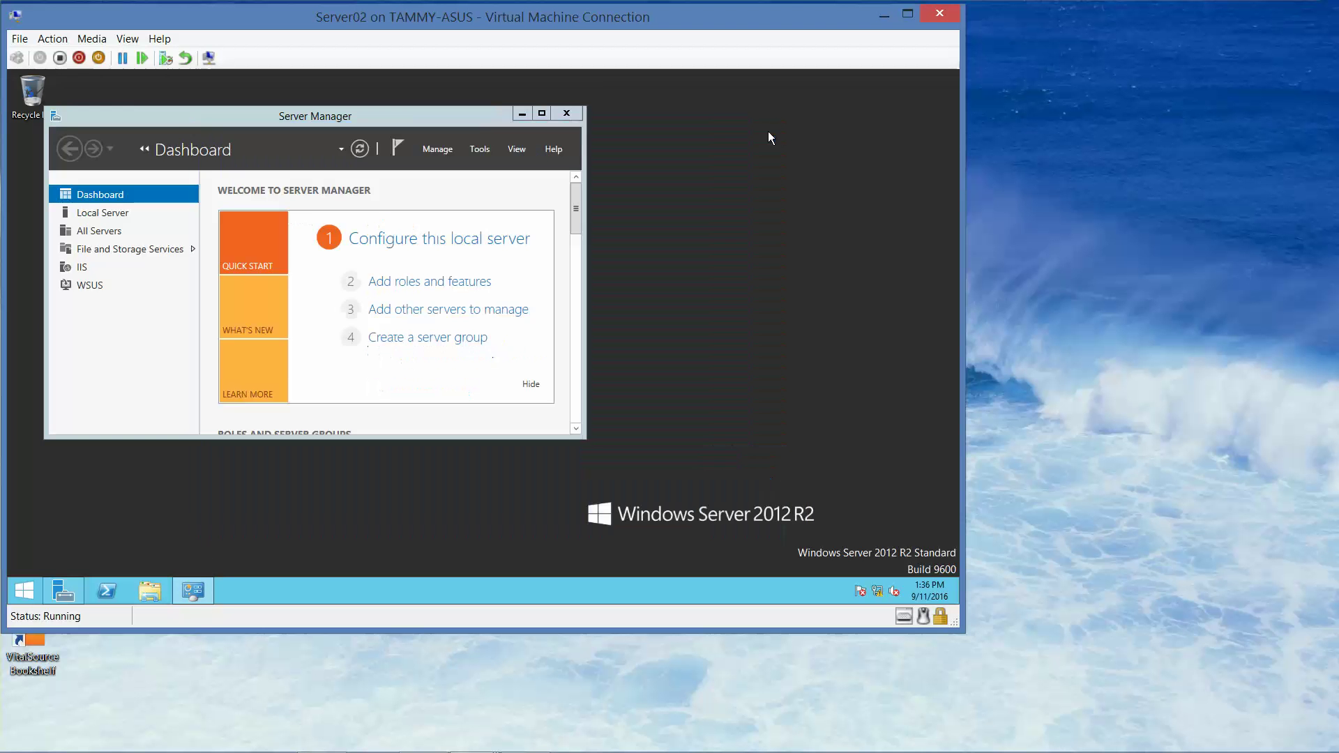
click(521, 112)
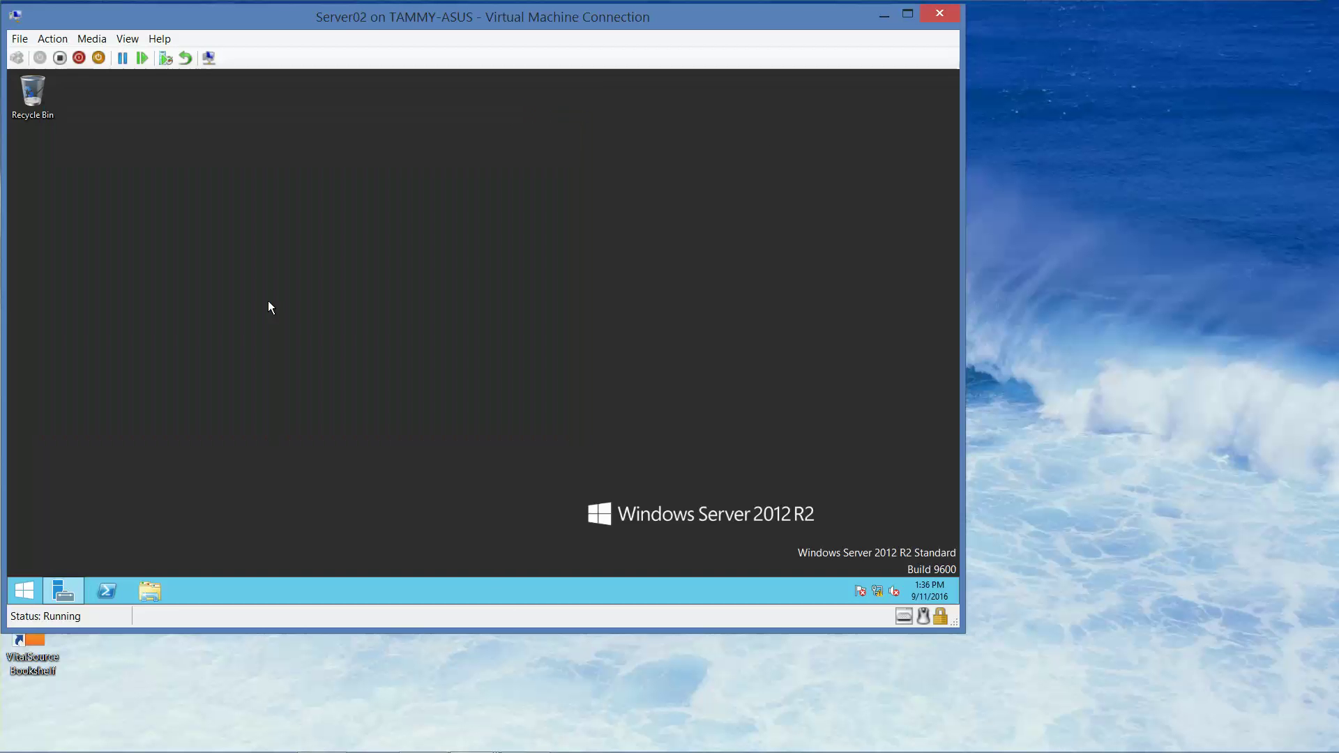
Open an administrator Command Prompt on Server02 and ping 192.168.1.60.
right_click(25, 591)
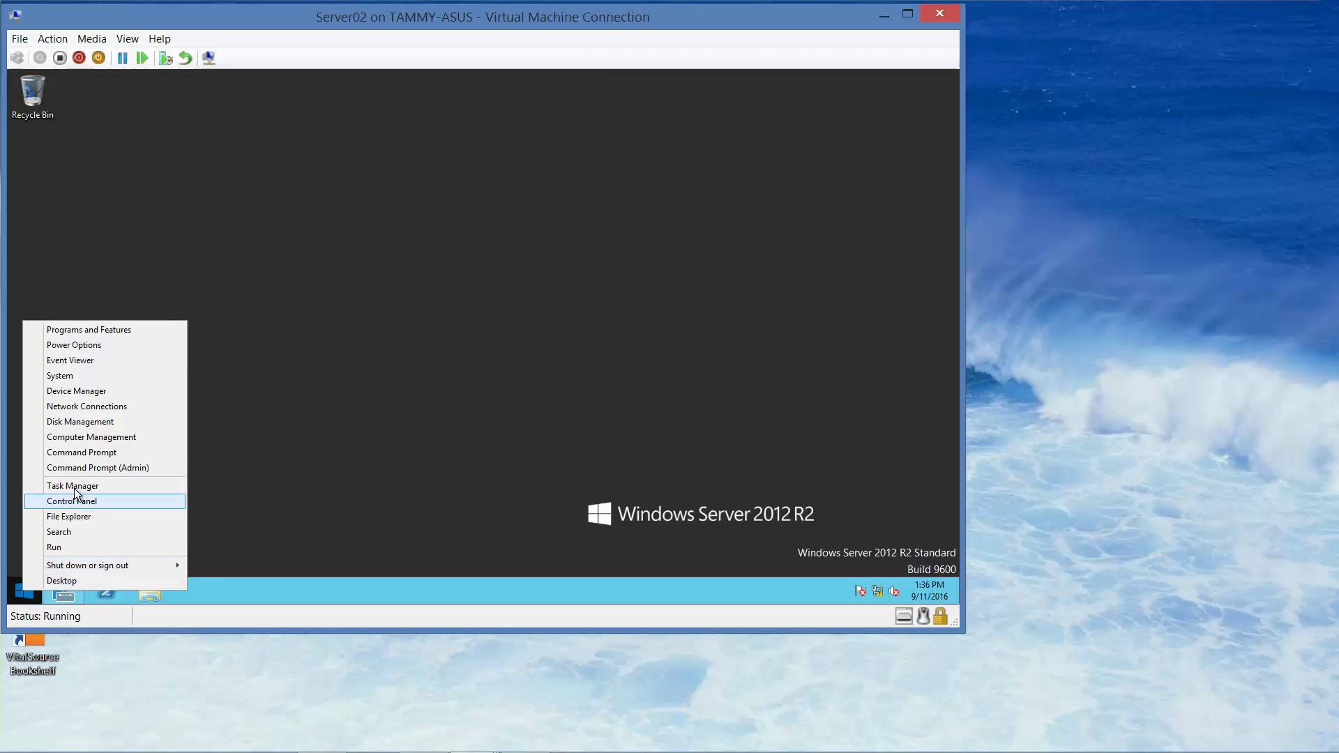
click(83, 467)
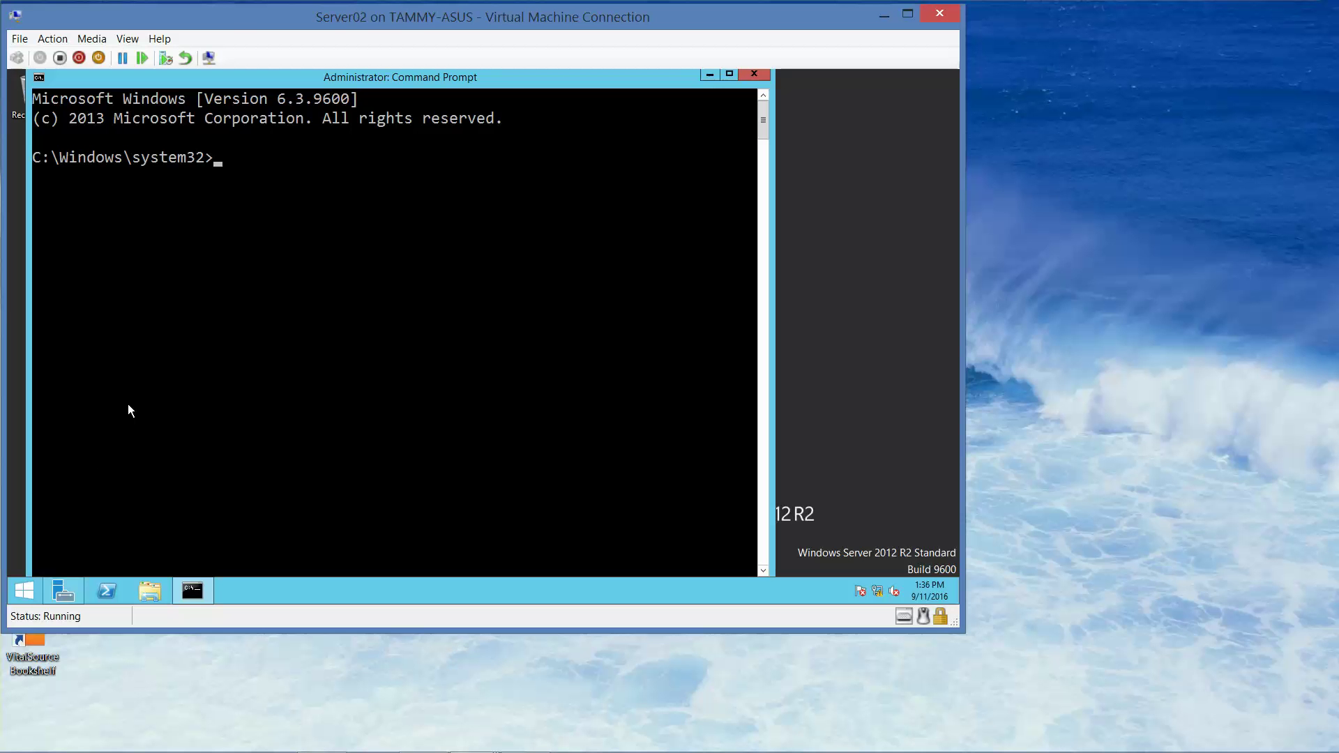
text(ping 192.168.1.60)
key(Return)
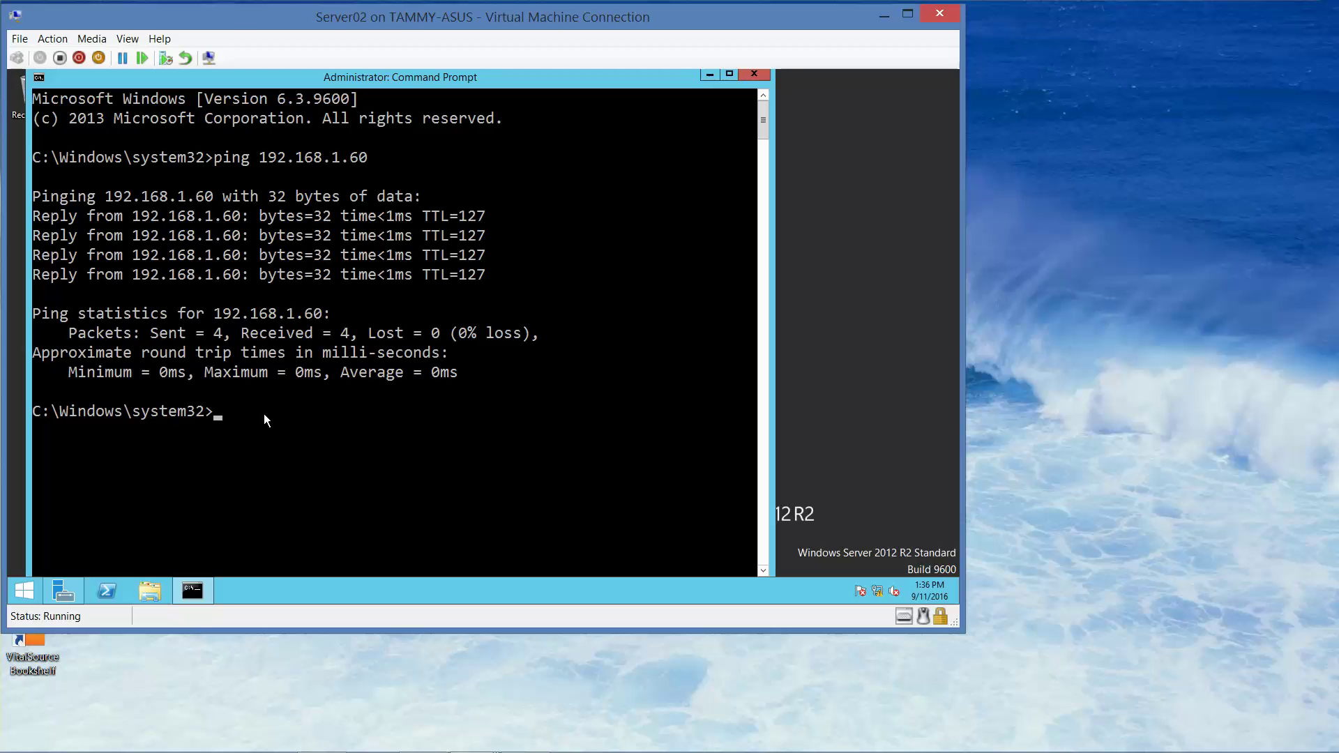
Run ipconfig to review the addresses of the Ethernet 2 and VPN adapters, and close the Command Prompt.
text(ipconfig)
key(Return)
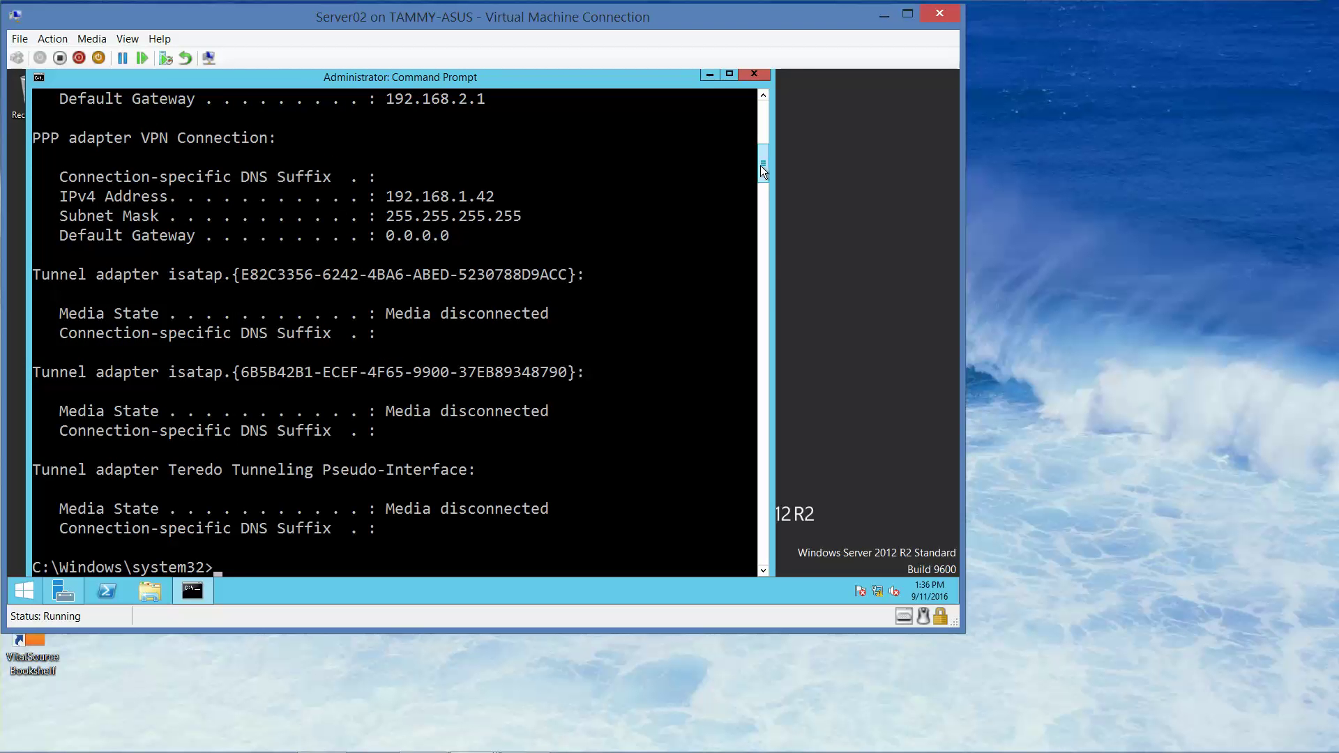
drag(760, 165, 763, 152)
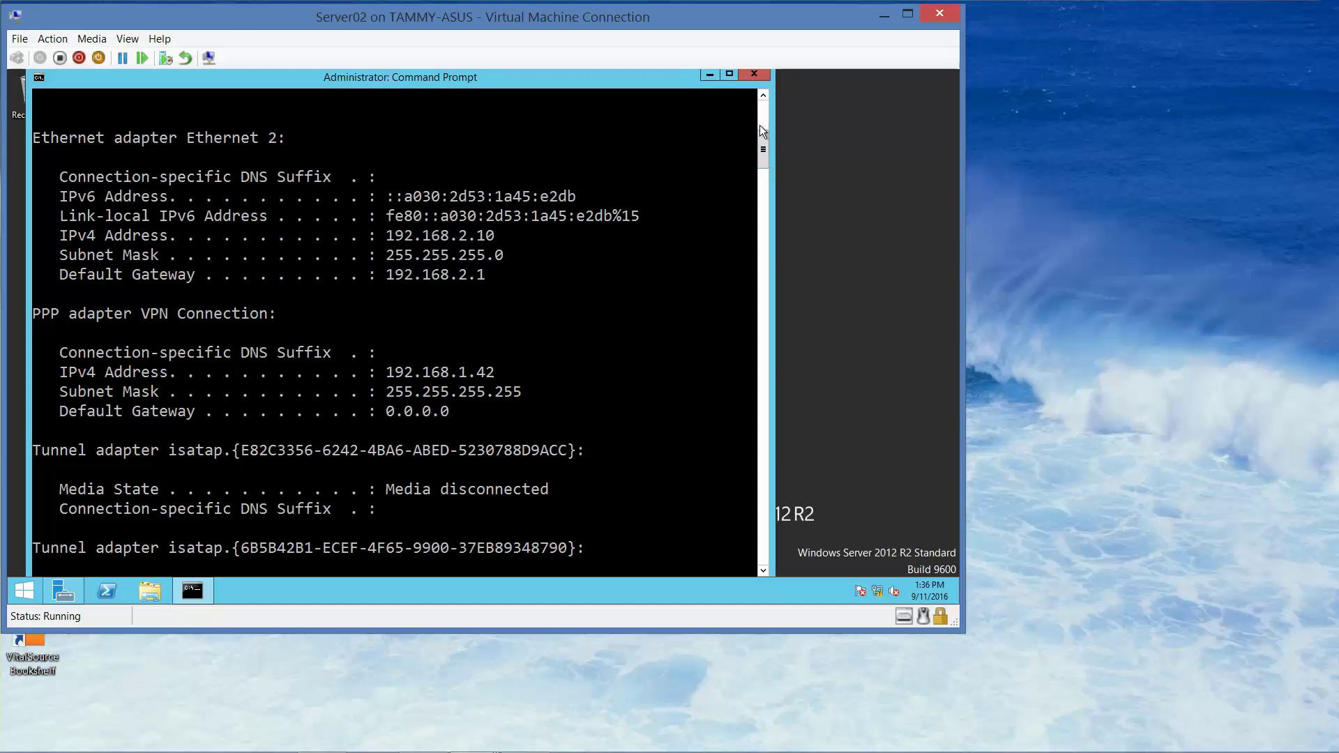
click(755, 73)
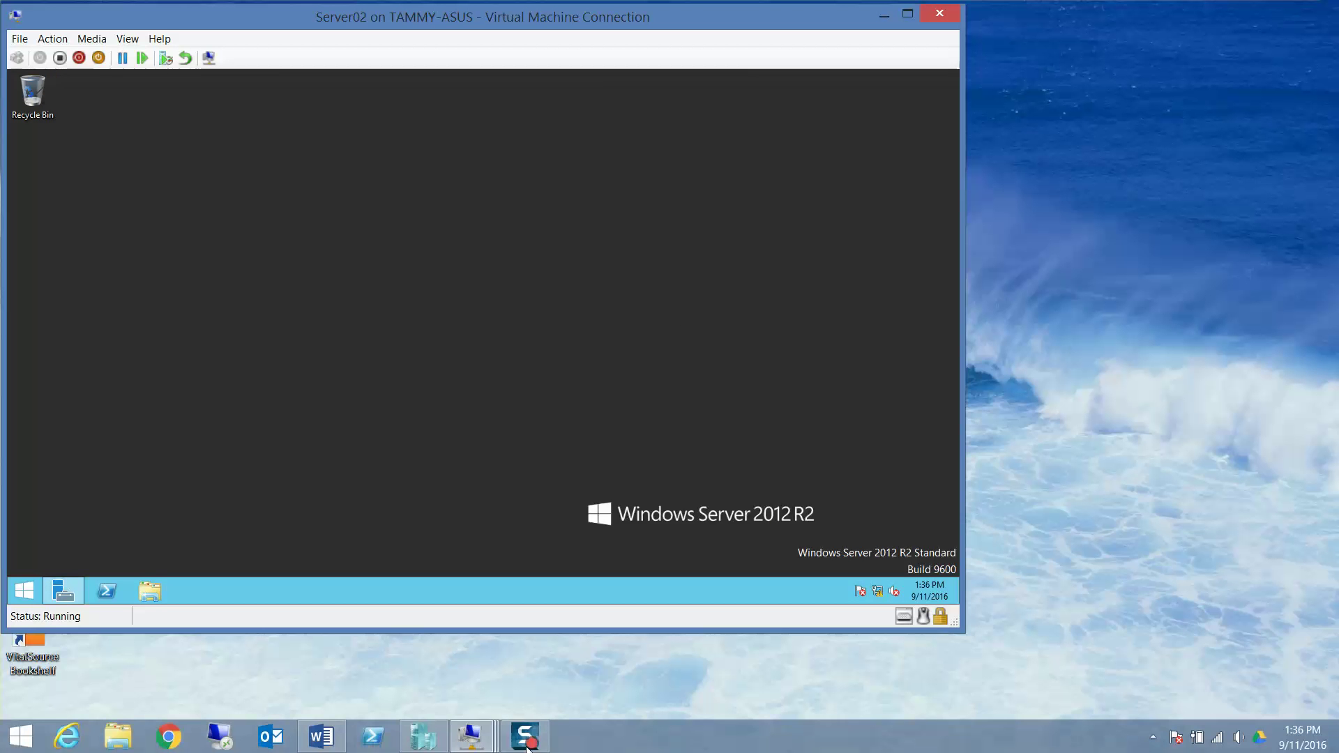
Switch to the Lab 10 answer key in Word, save the document and minimize it.
click(323, 738)
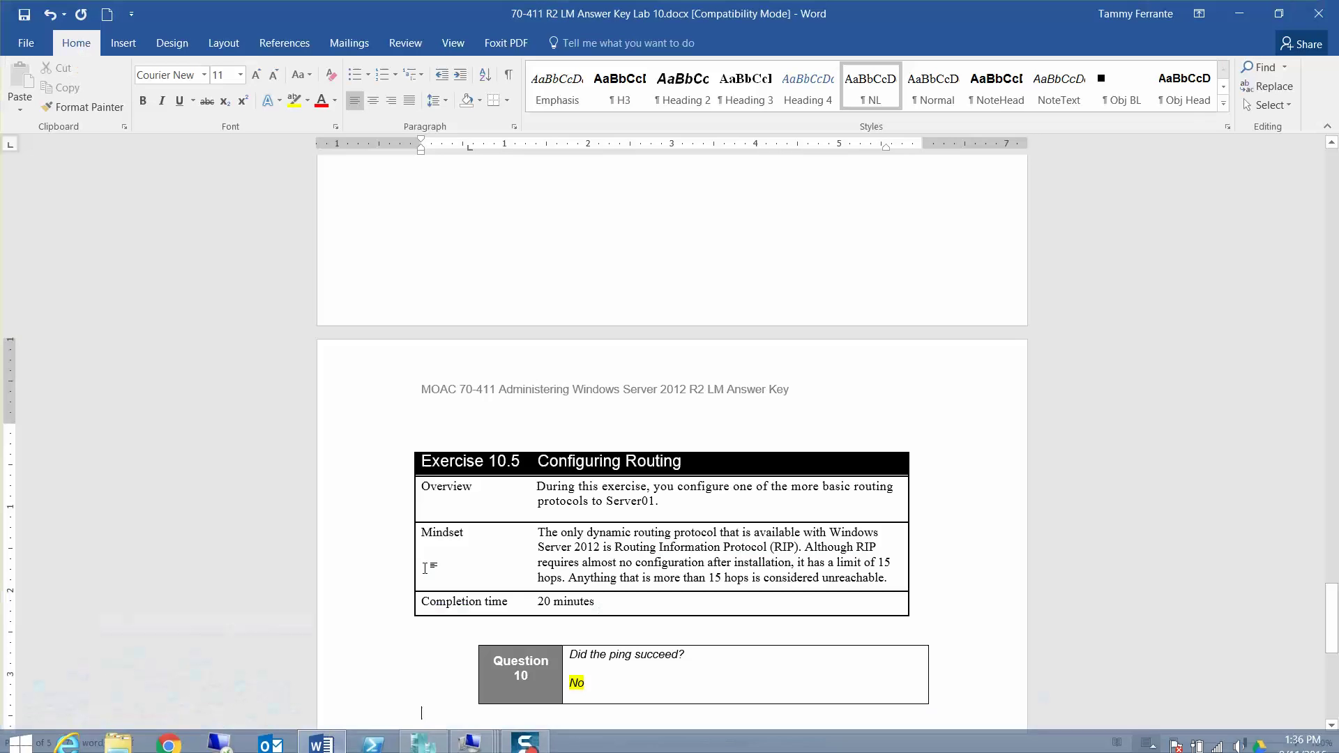
key(ctrl+s)
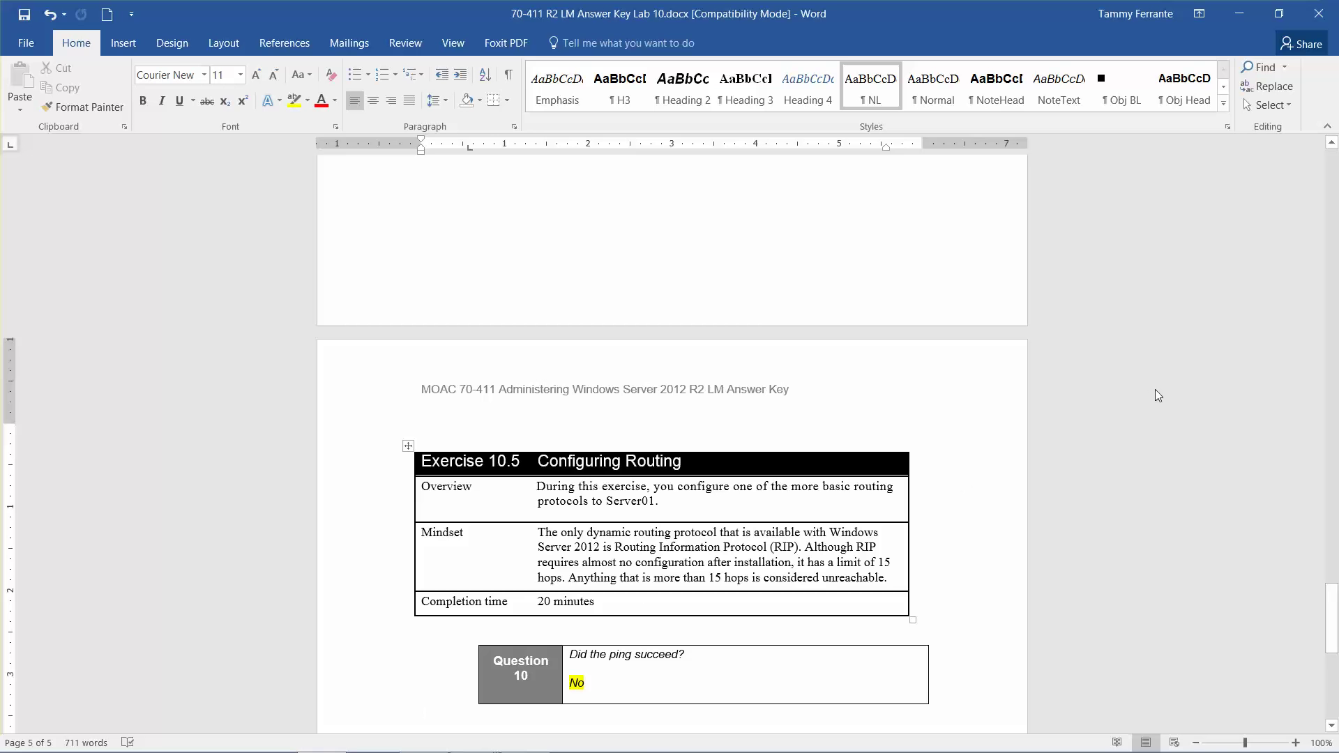
click(1238, 9)
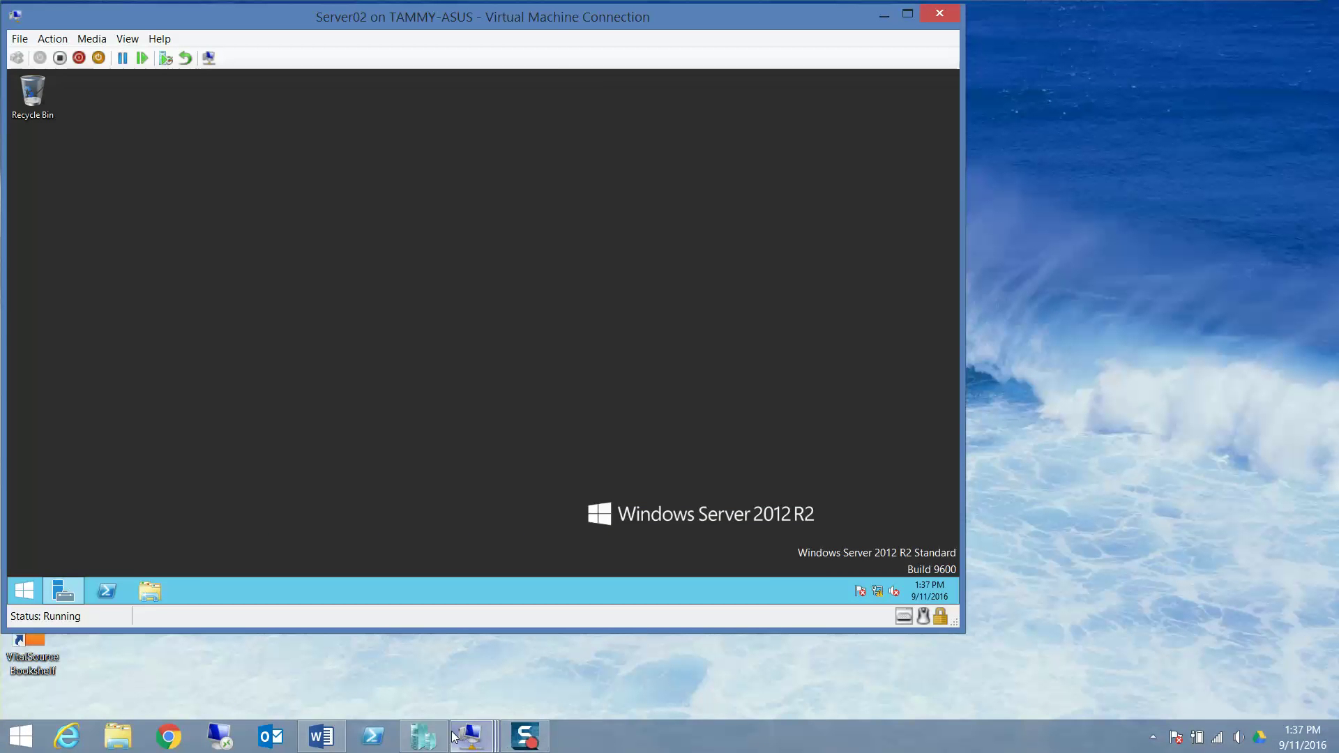
Switch to the Server01 virtual machine, close Administrative Tools and open Routing and Remote Access from Server Manager.
mouse_move(452, 732)
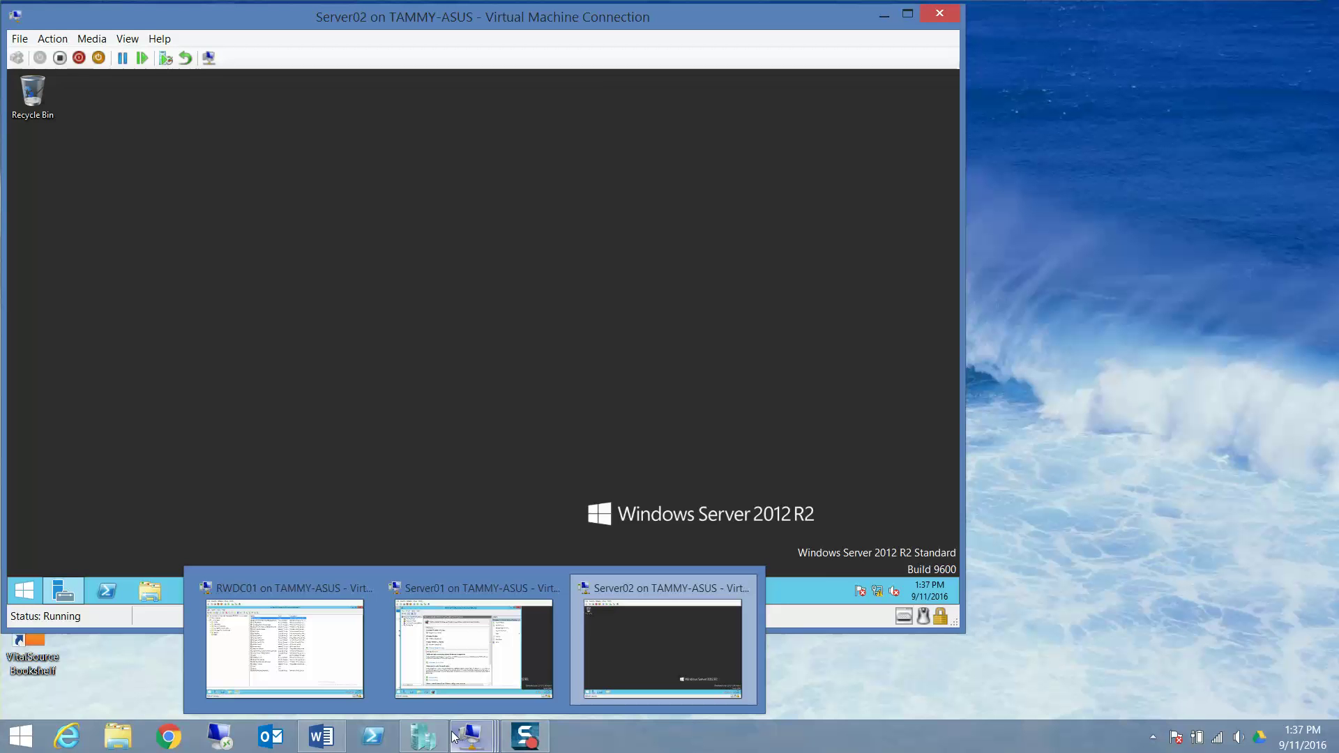
click(453, 664)
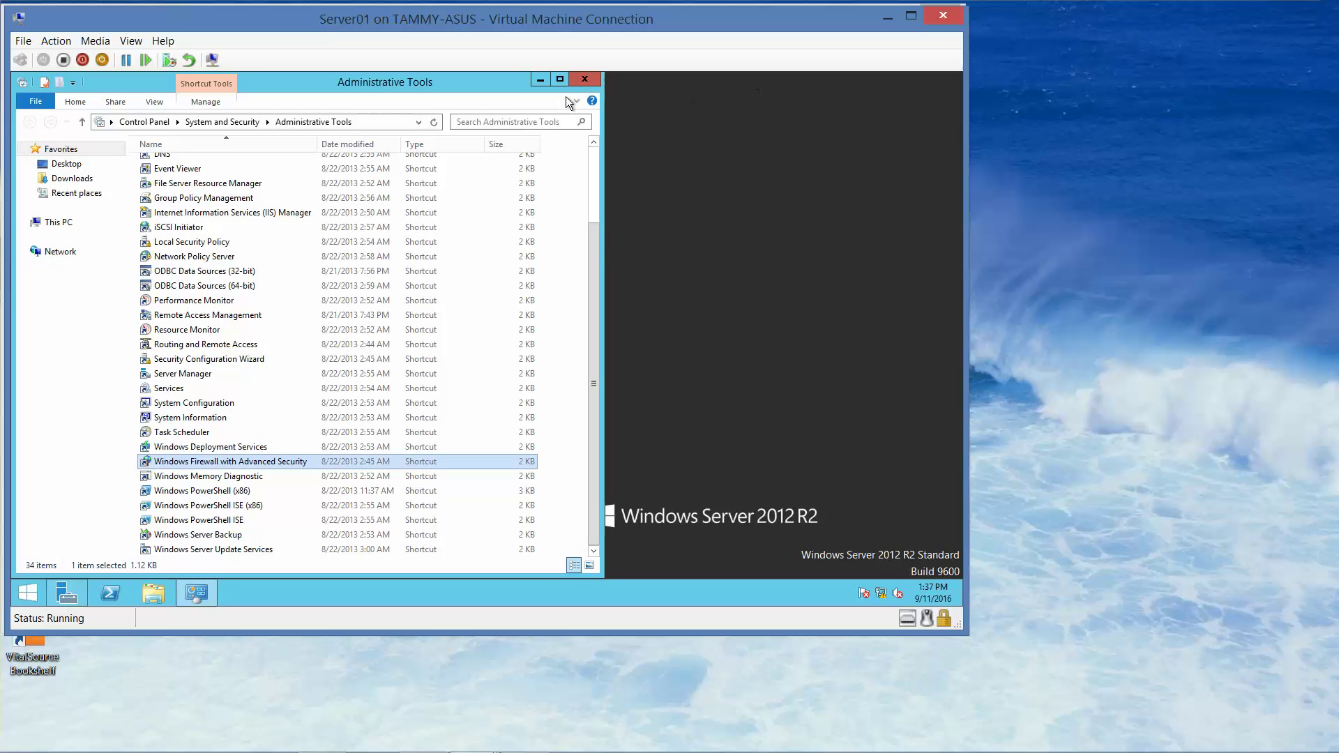
click(585, 80)
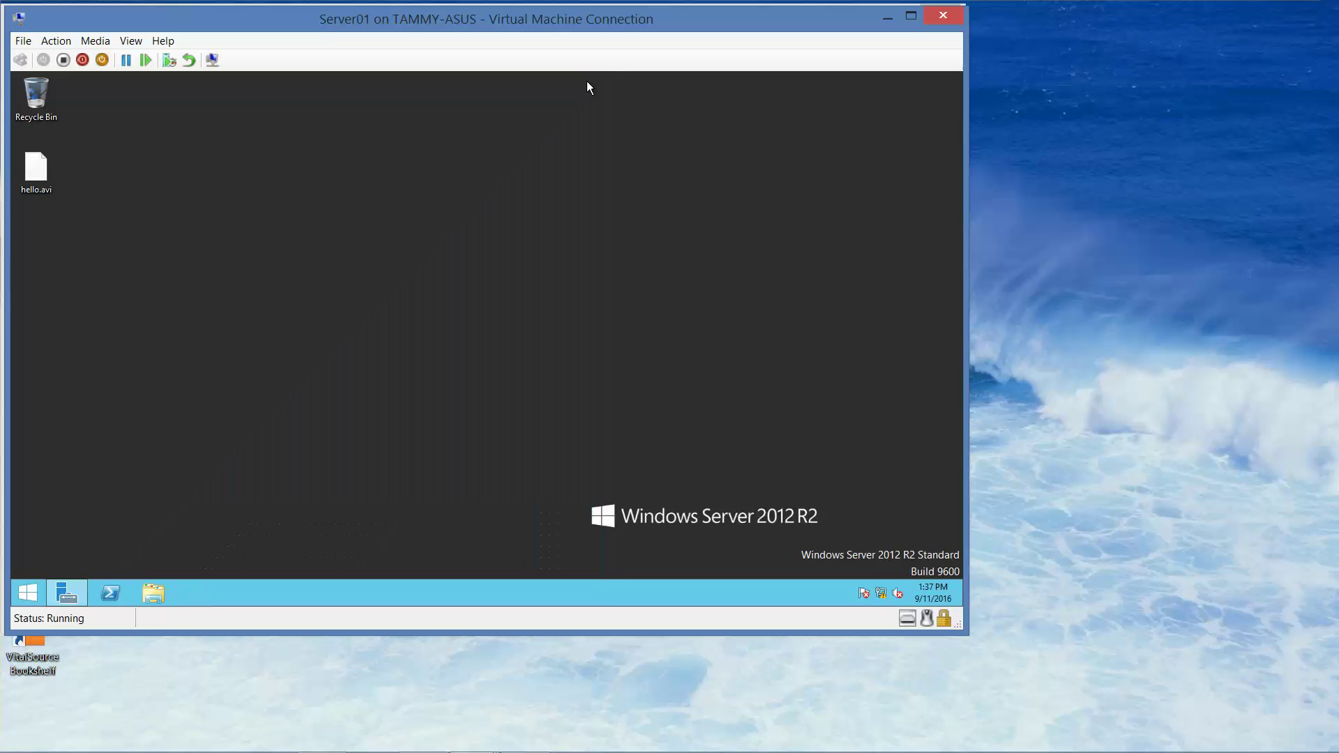
click(67, 593)
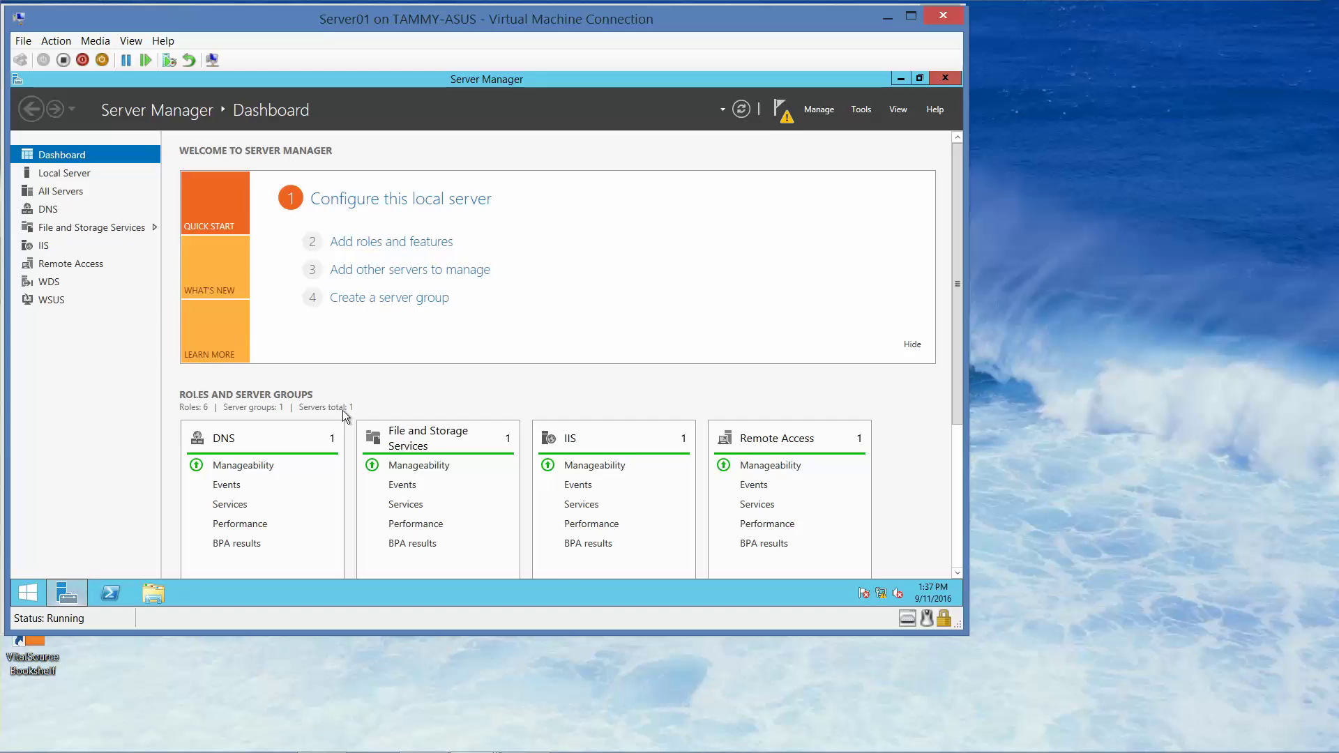
click(854, 111)
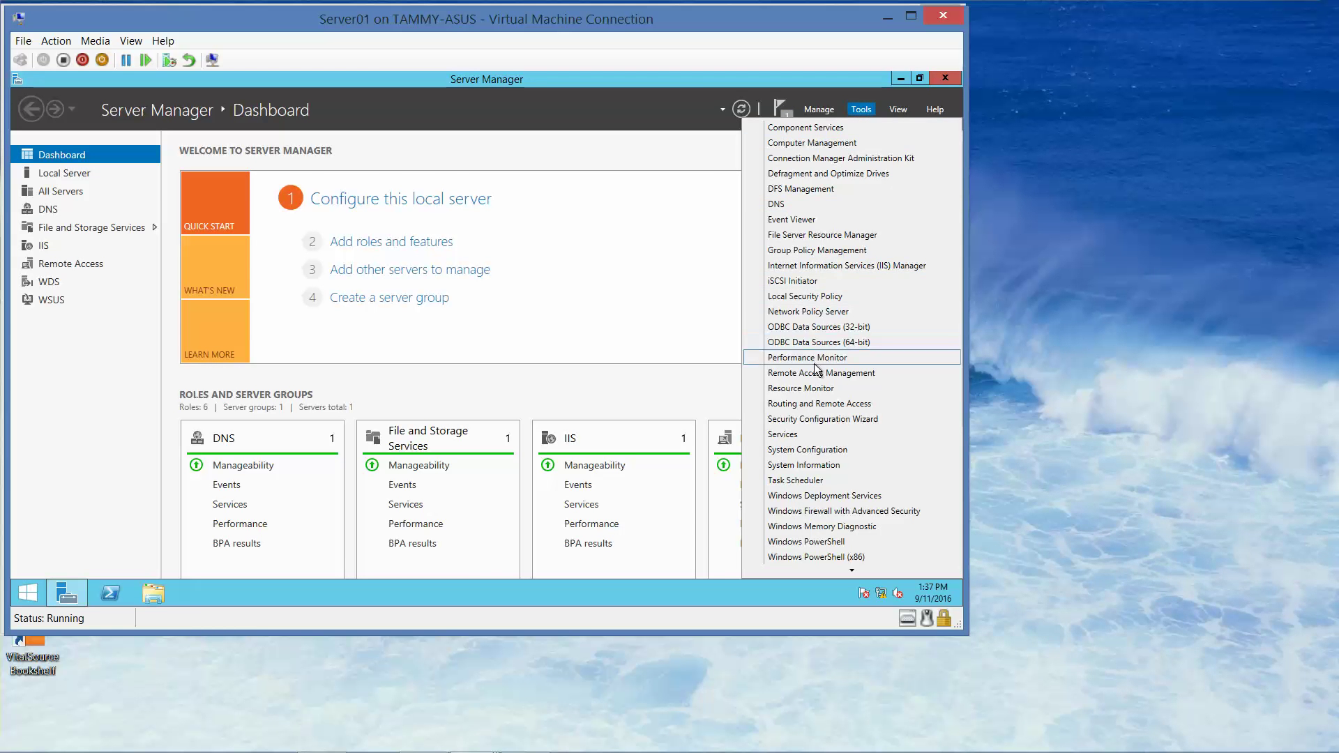
click(820, 407)
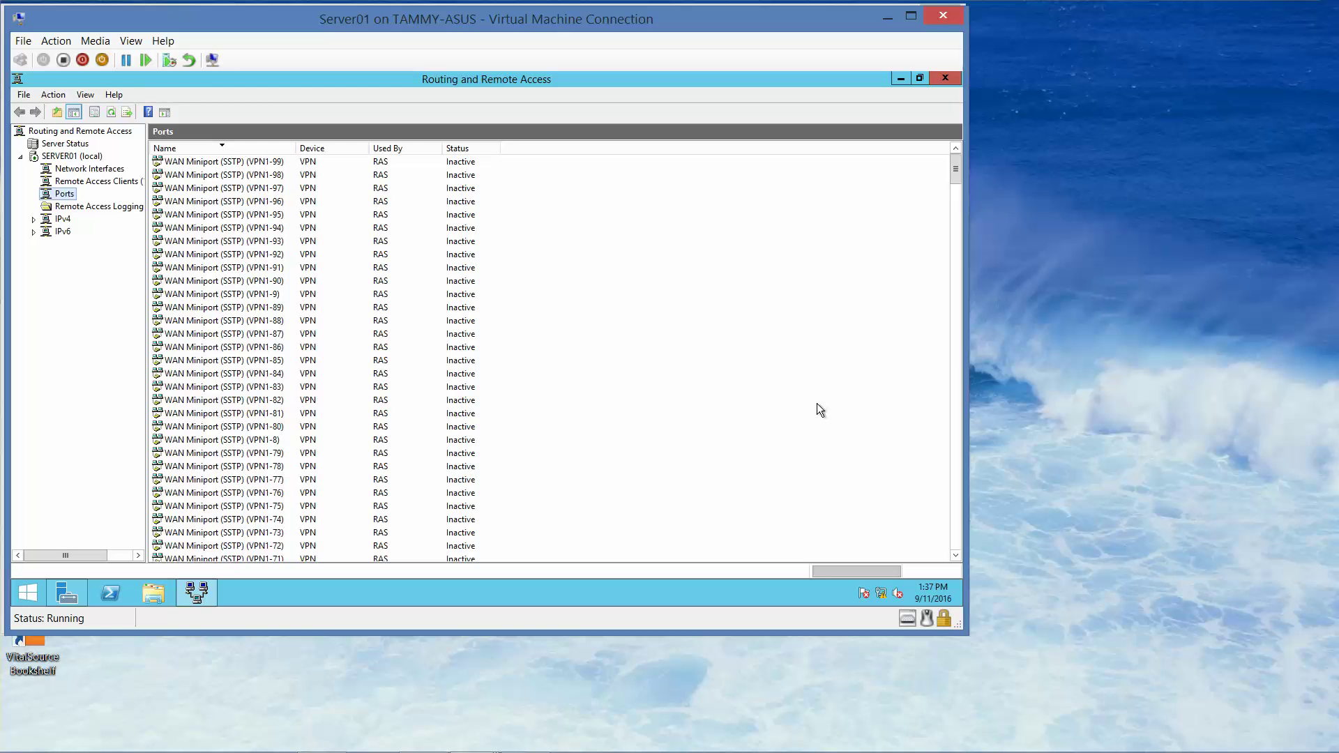
Disable Routing and Remote Access on SERVER01 (local), agreeing to remove the existing router configuration.
click(80, 157)
right_click(81, 158)
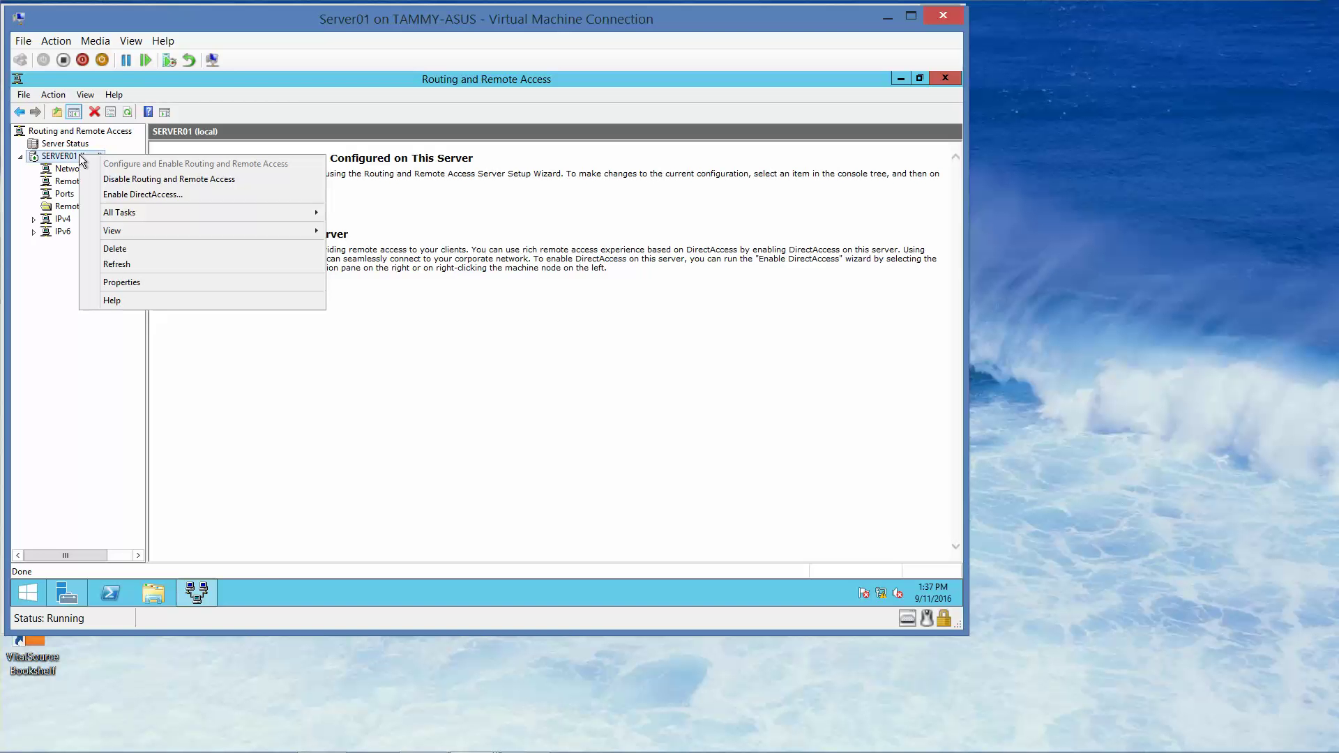
click(111, 180)
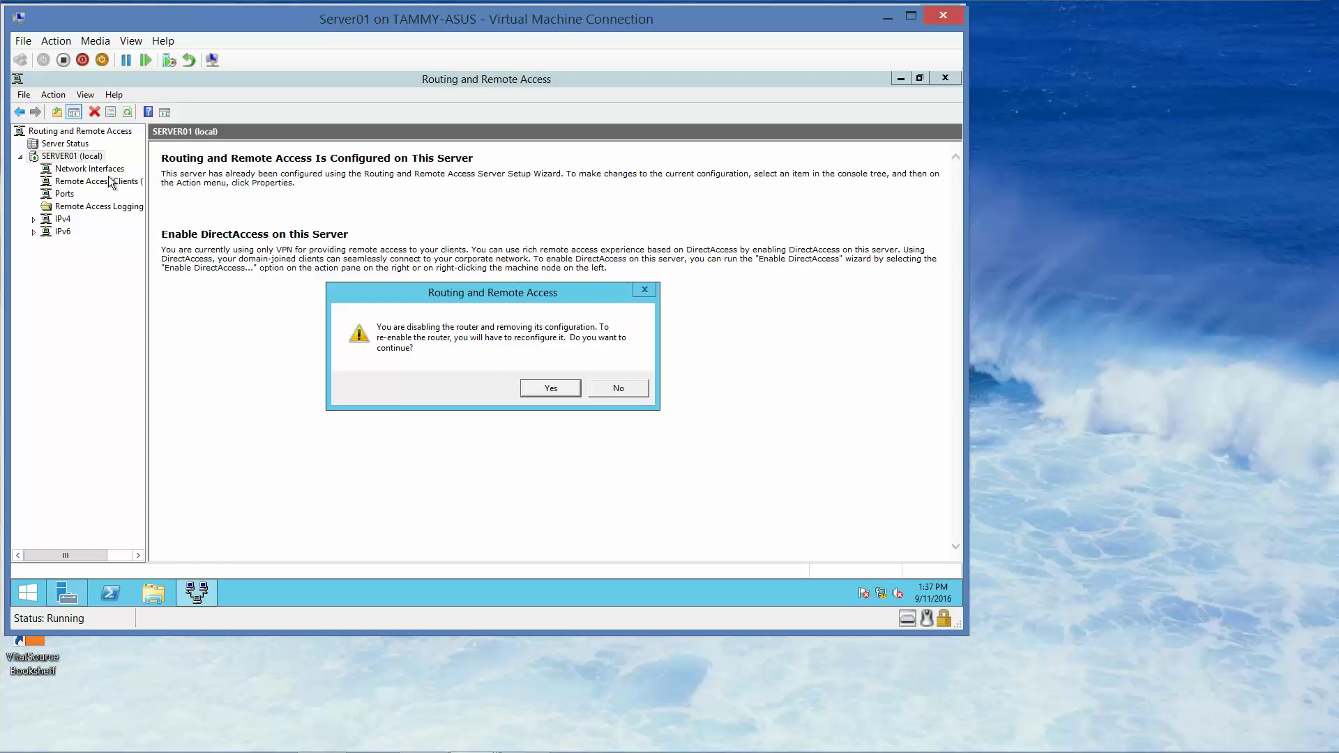
click(547, 389)
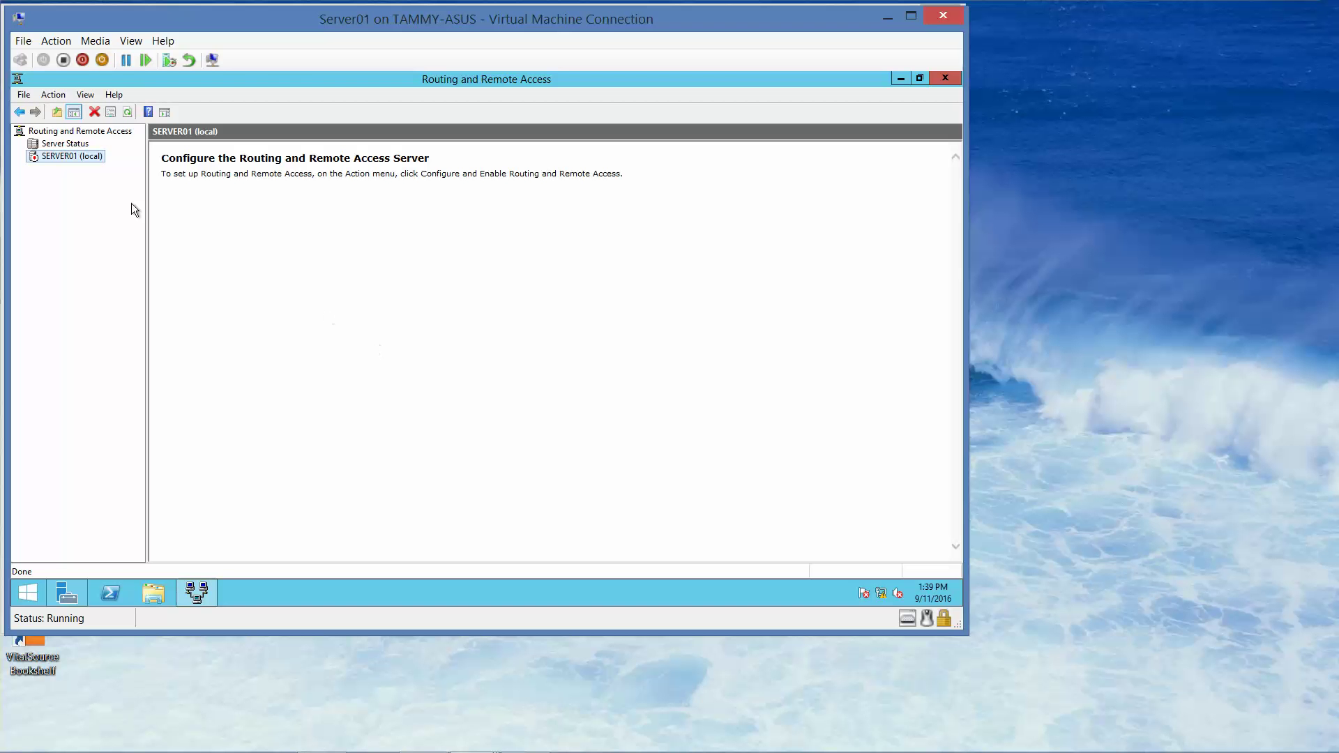
Configure and enable Routing and Remote Access on SERVER01 with a custom configuration for LAN routing, and start the service.
right_click(68, 155)
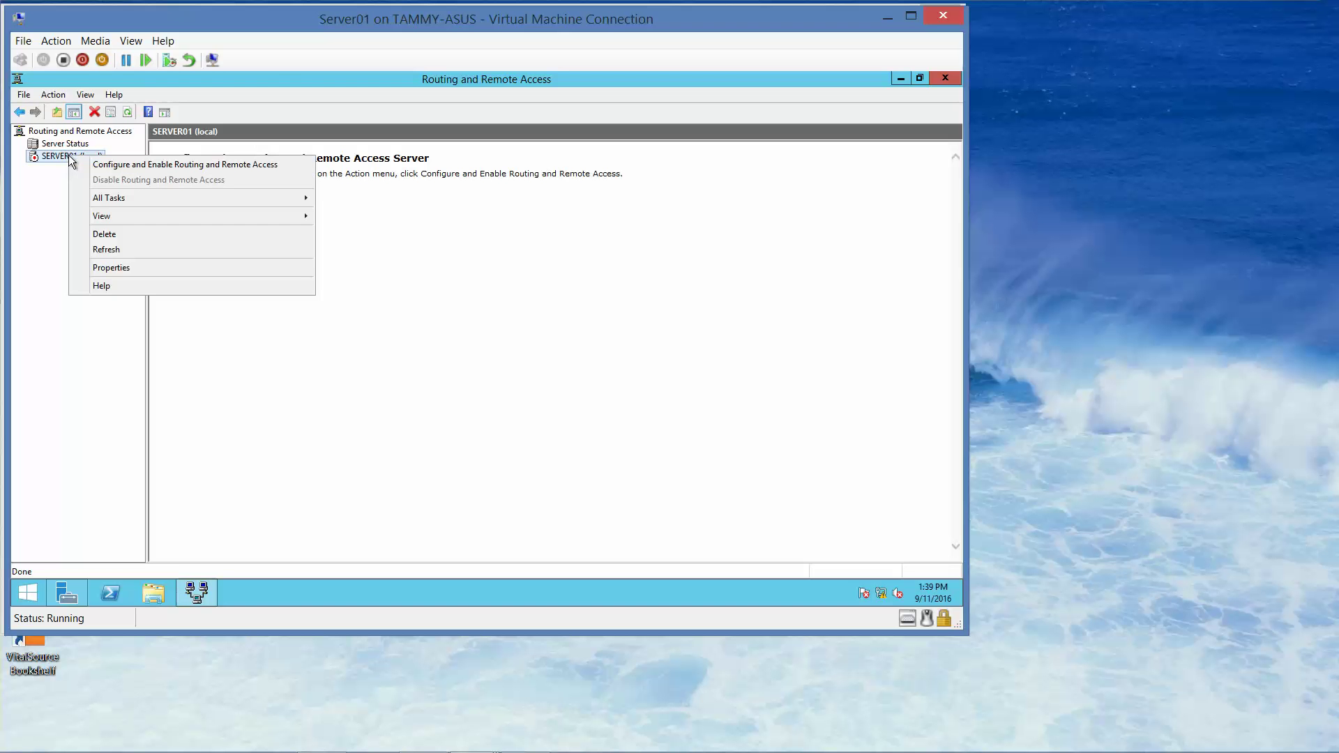
click(138, 165)
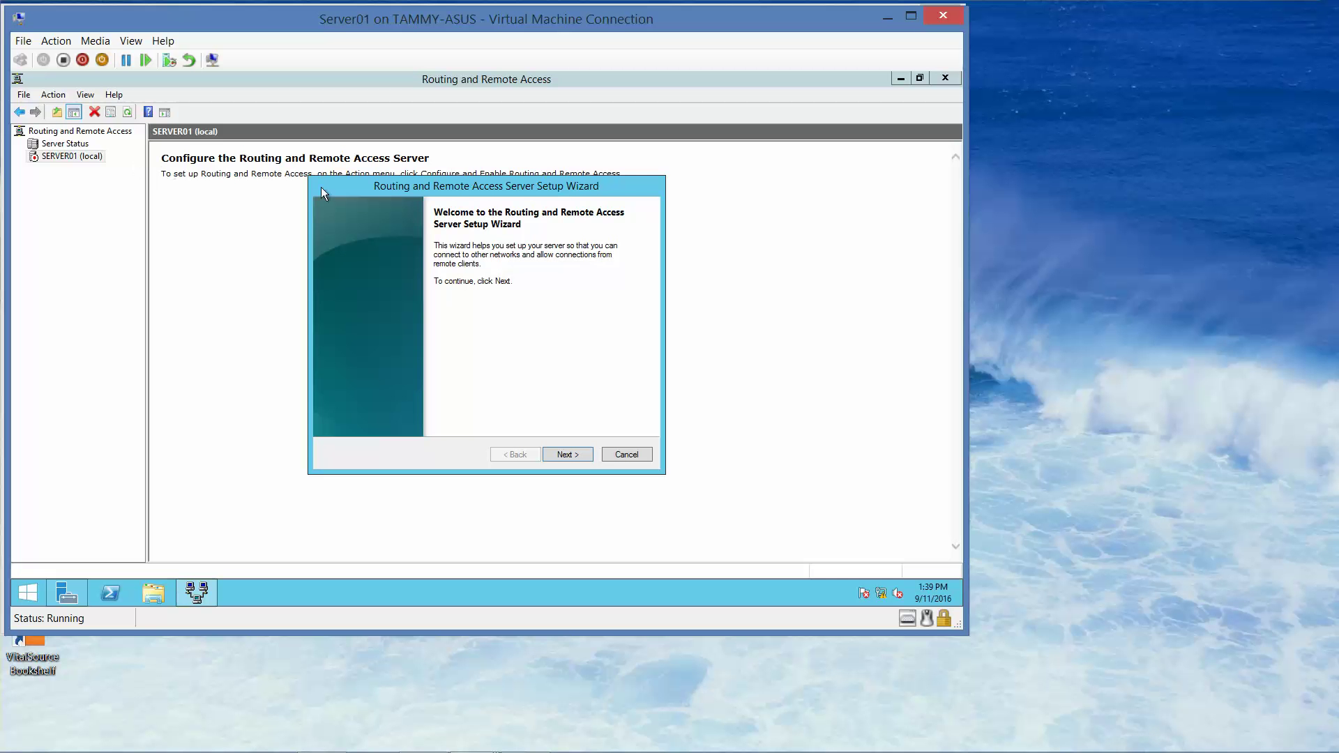
click(567, 455)
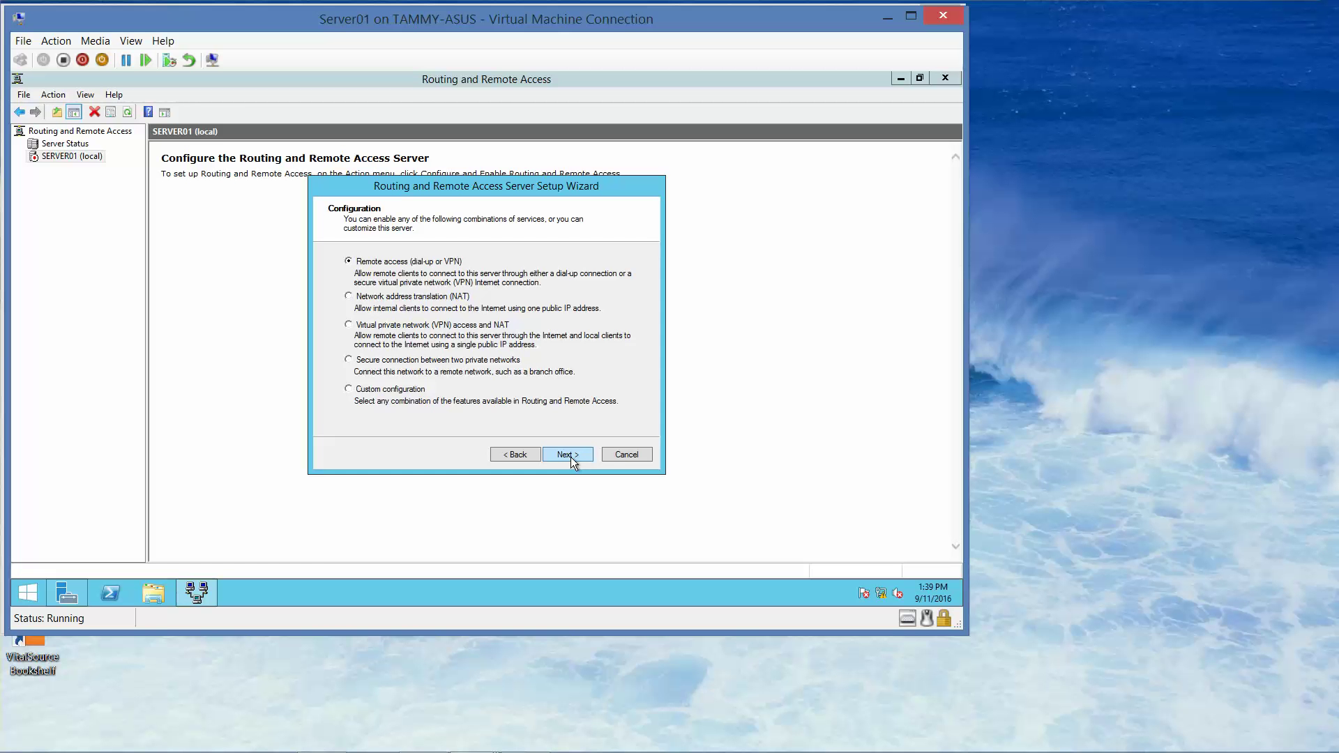
click(349, 389)
click(561, 450)
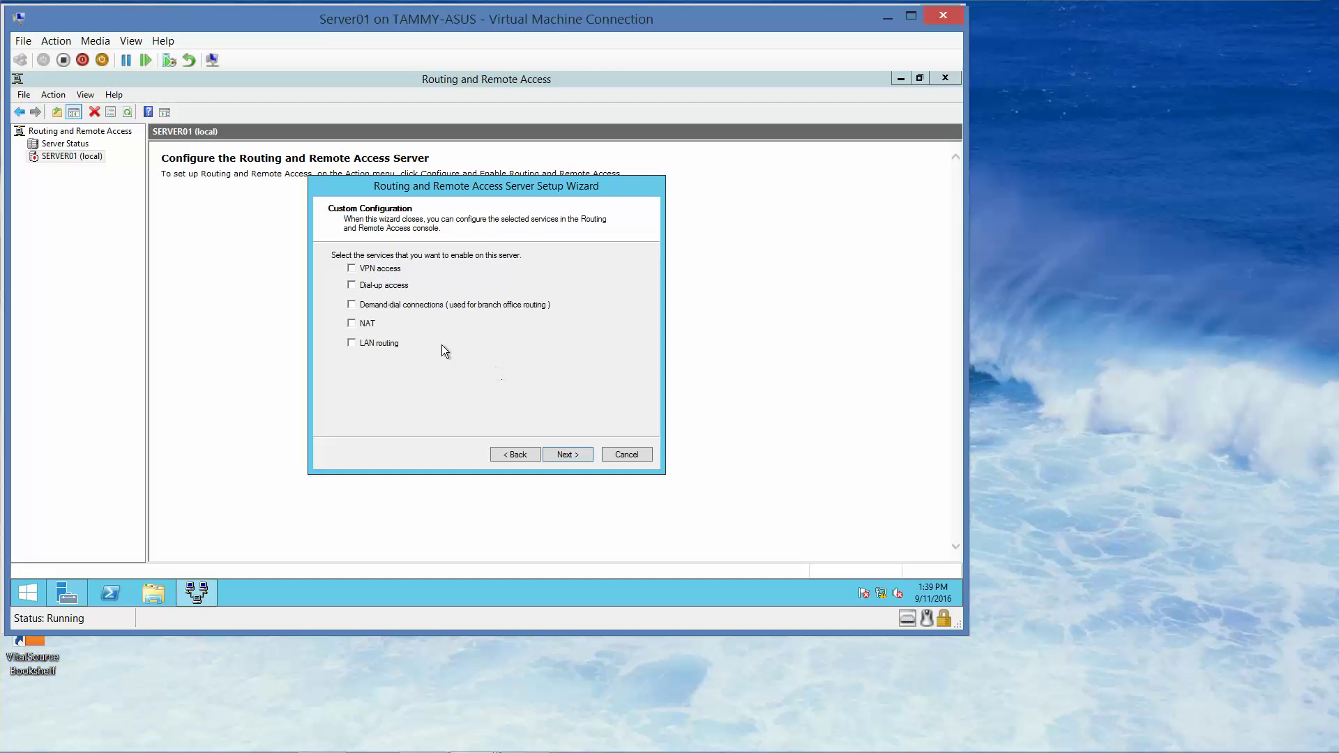
click(355, 343)
click(566, 454)
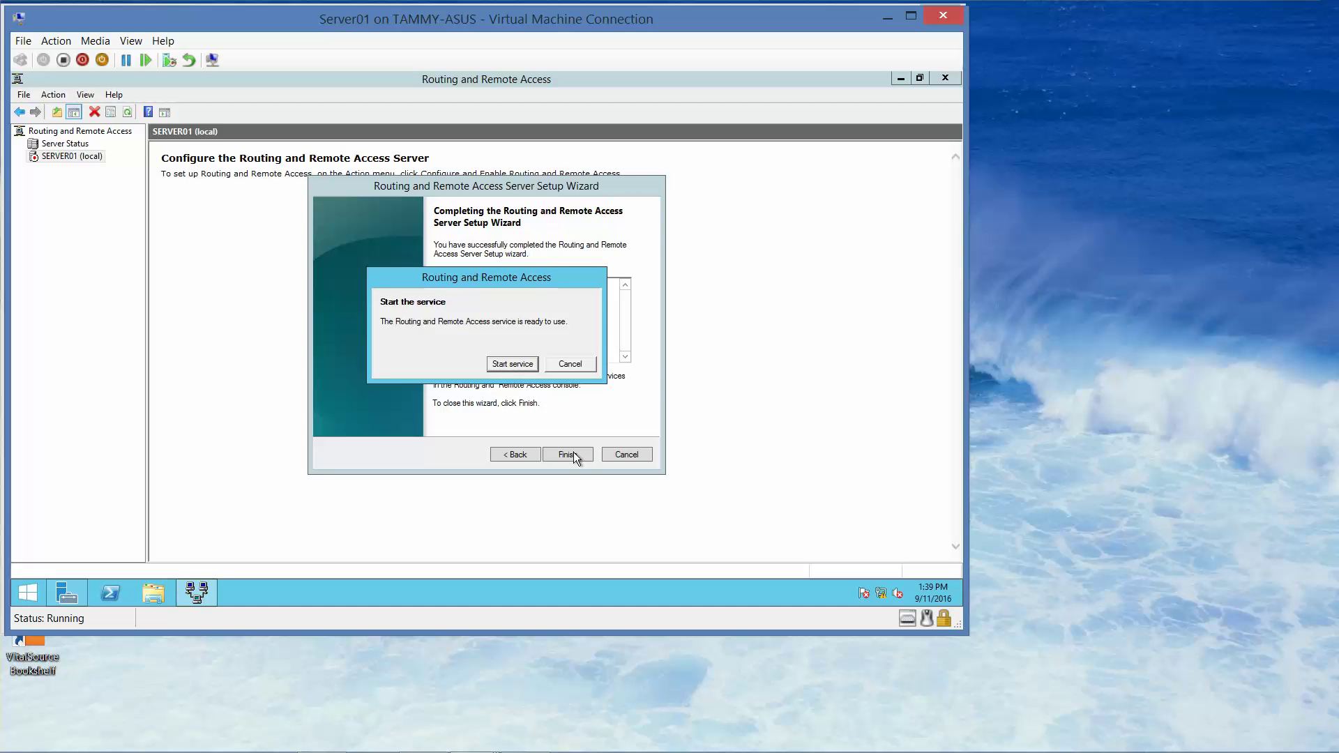
click(507, 370)
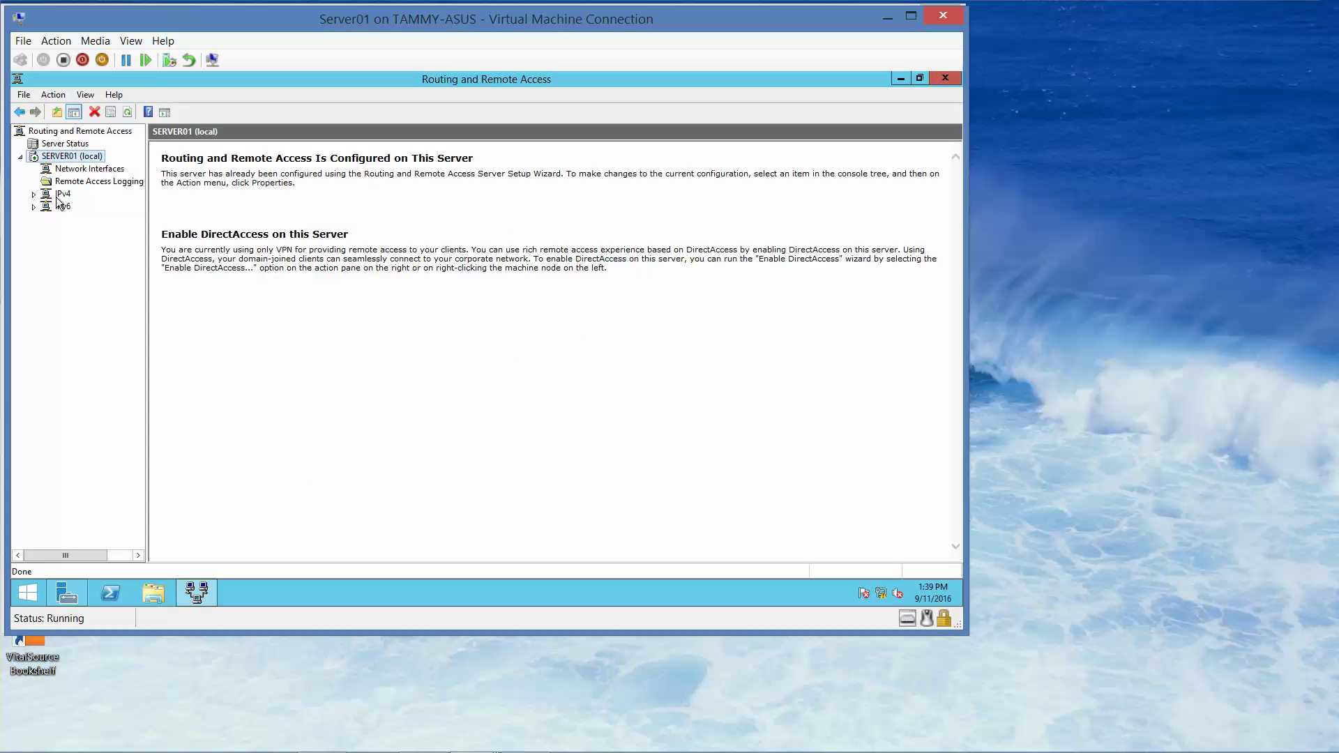
Add the RIP Version 2 for Internet Protocol routing protocol to IPv4 on SERVER01.
click(33, 194)
click(84, 207)
right_click(87, 212)
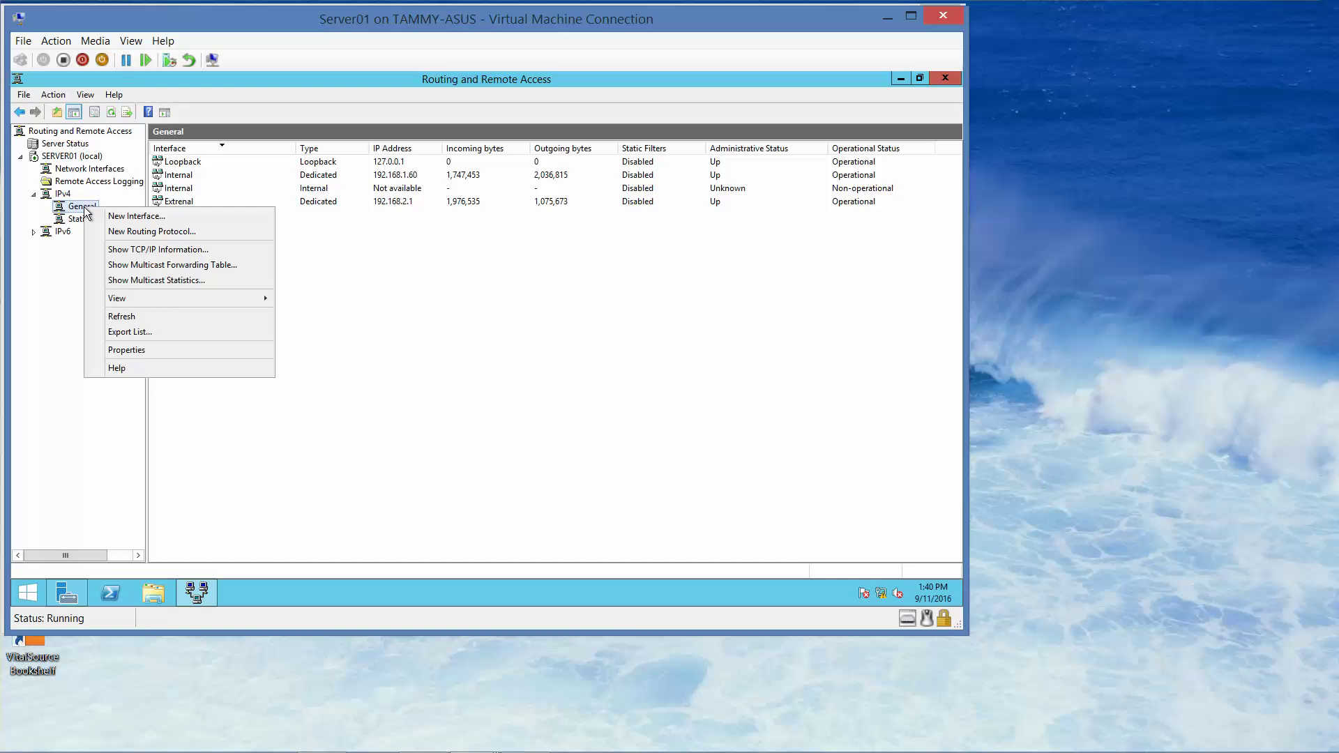
click(137, 233)
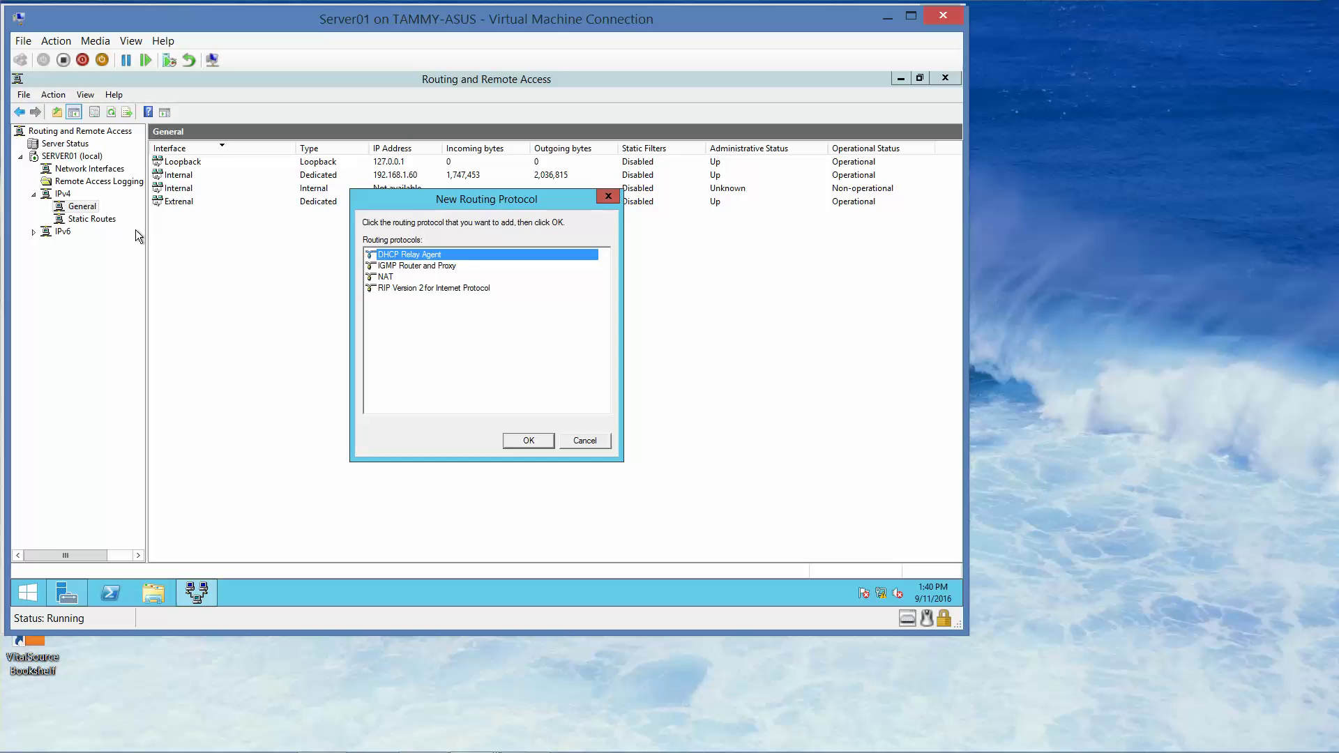
click(420, 289)
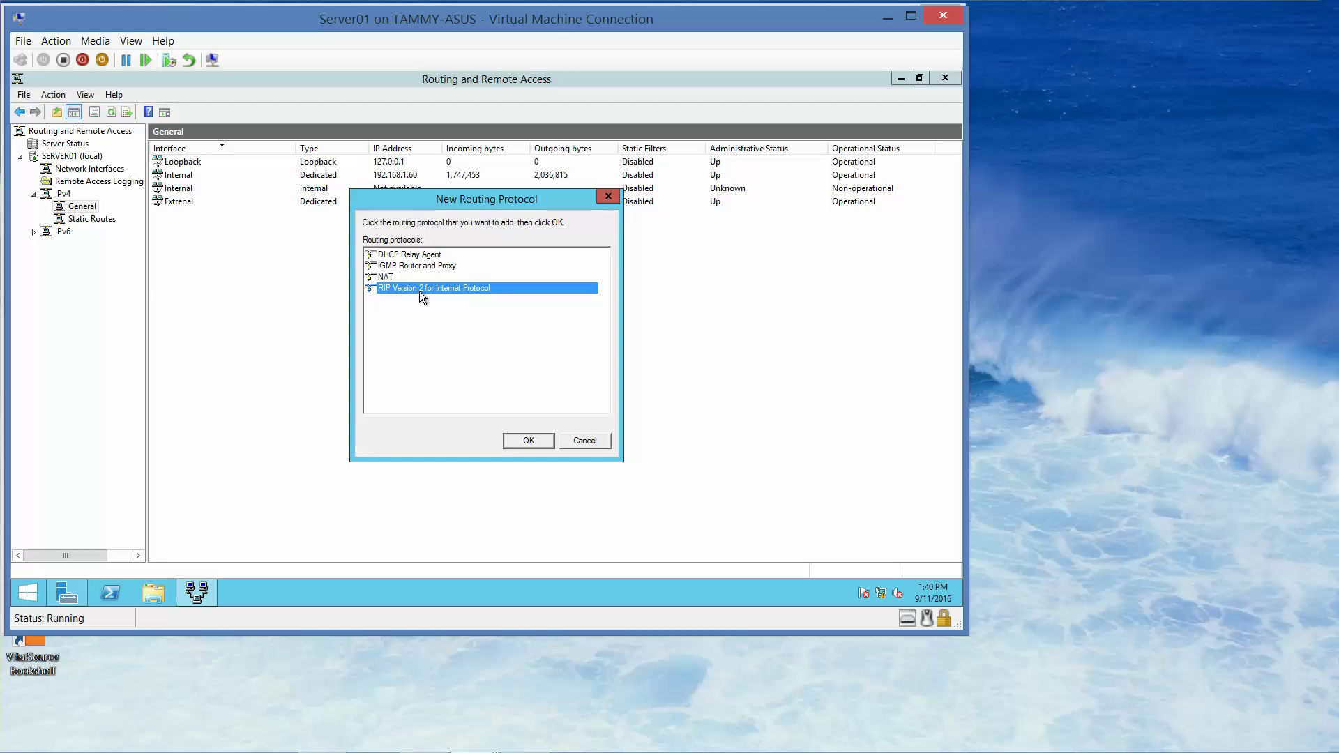
click(530, 440)
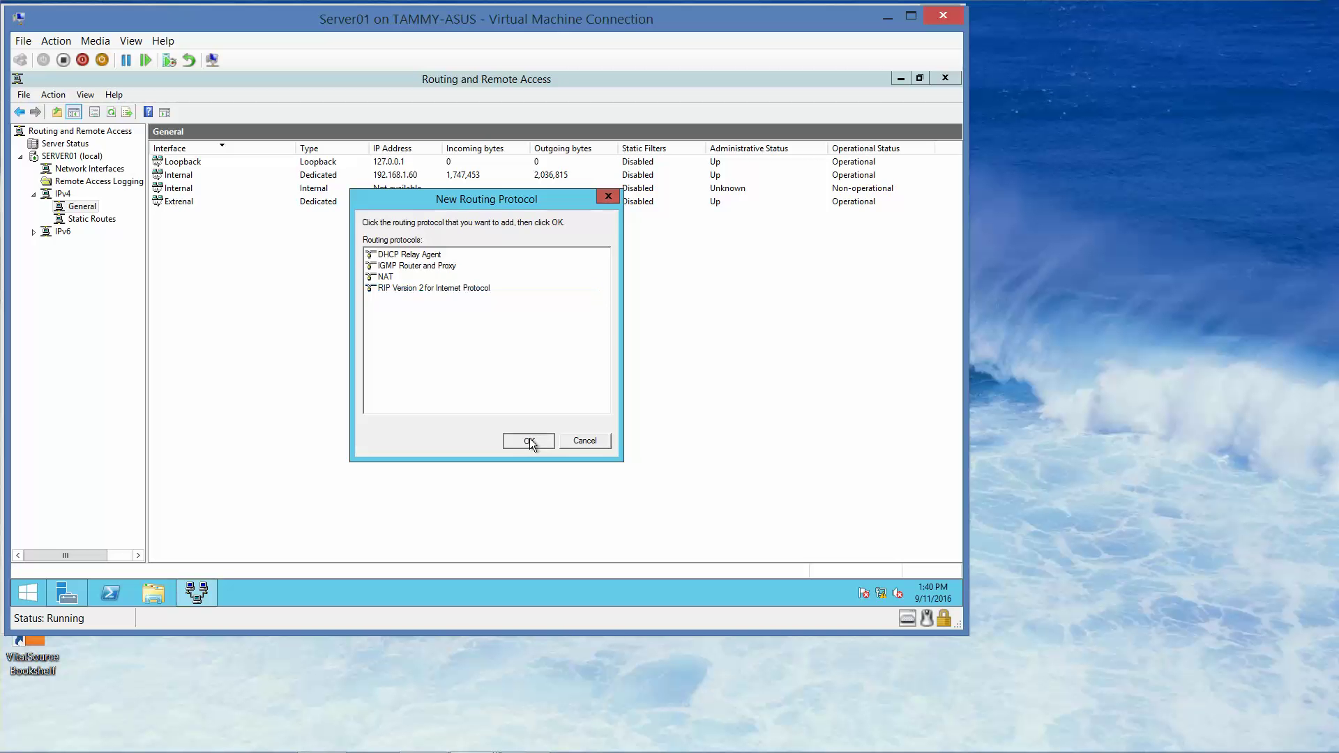
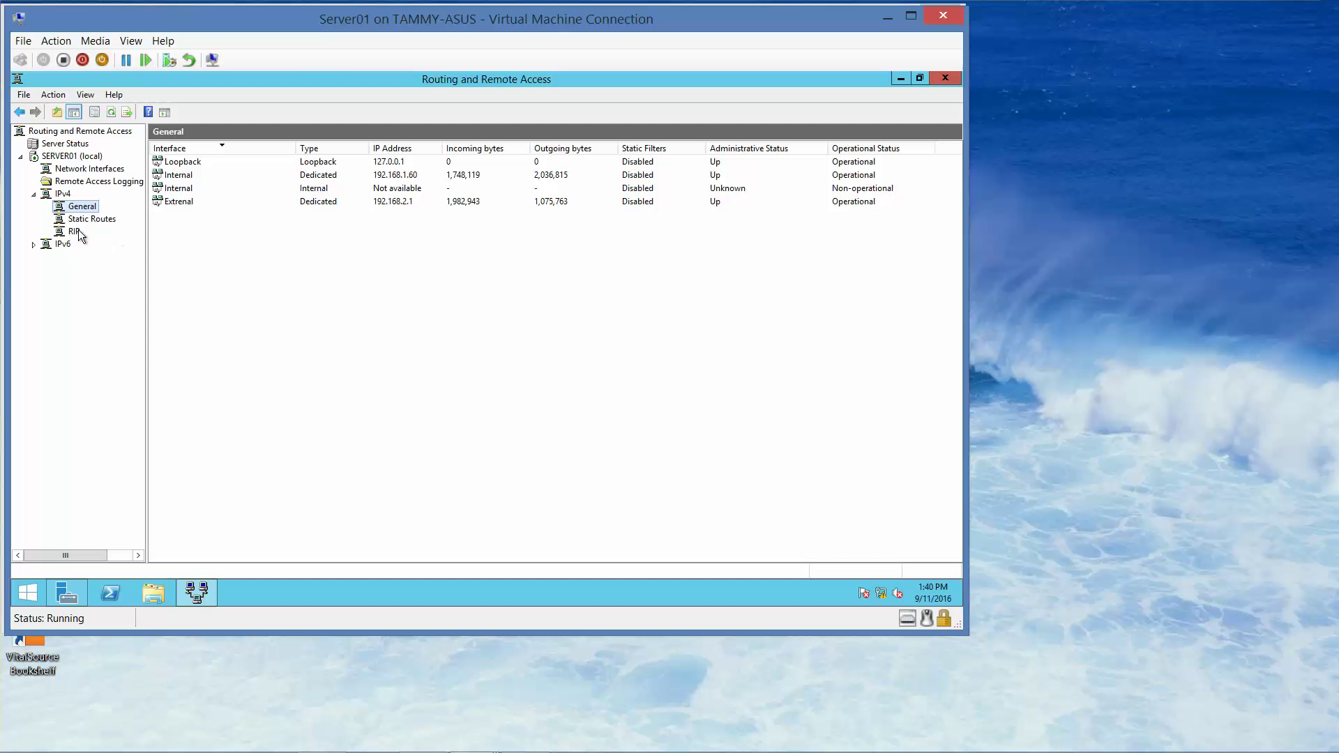
Add the Extrenal interface to RIP under IPv4, accepting the default RIP properties.
click(77, 231)
right_click(74, 231)
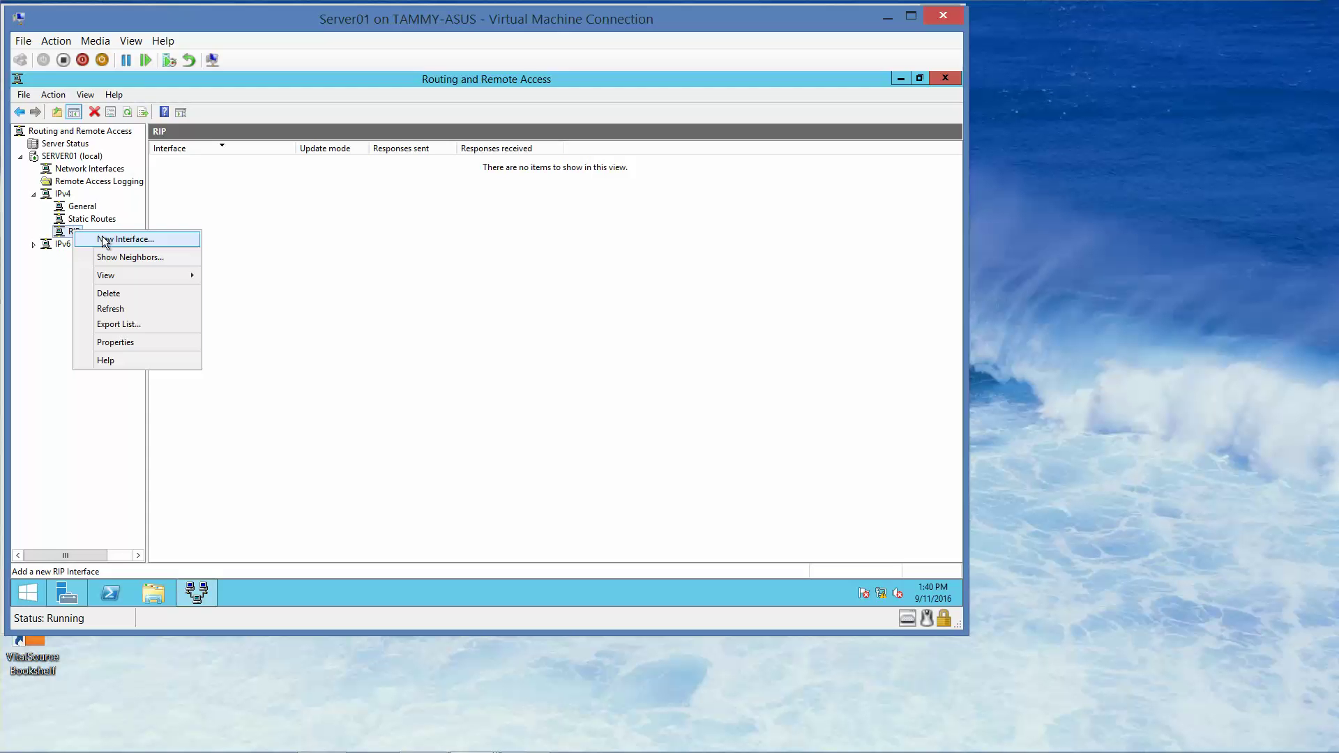
click(99, 238)
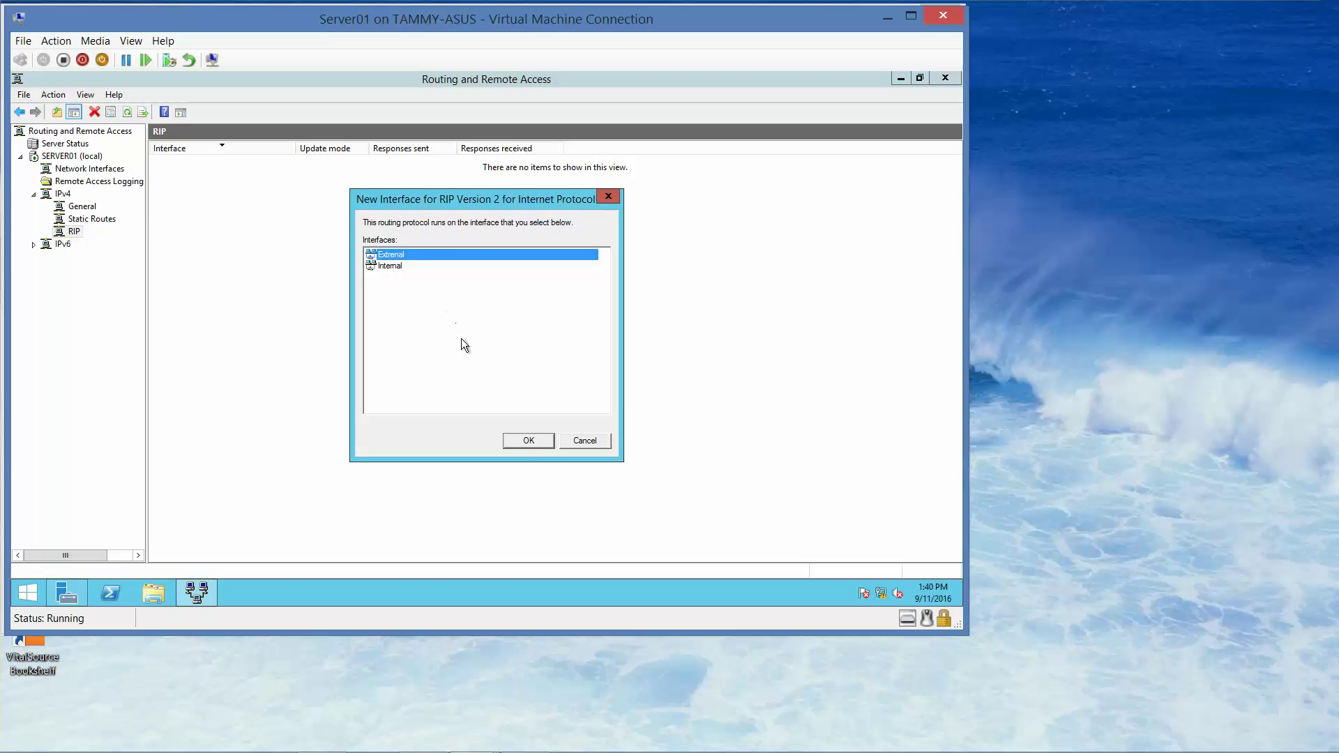
click(527, 441)
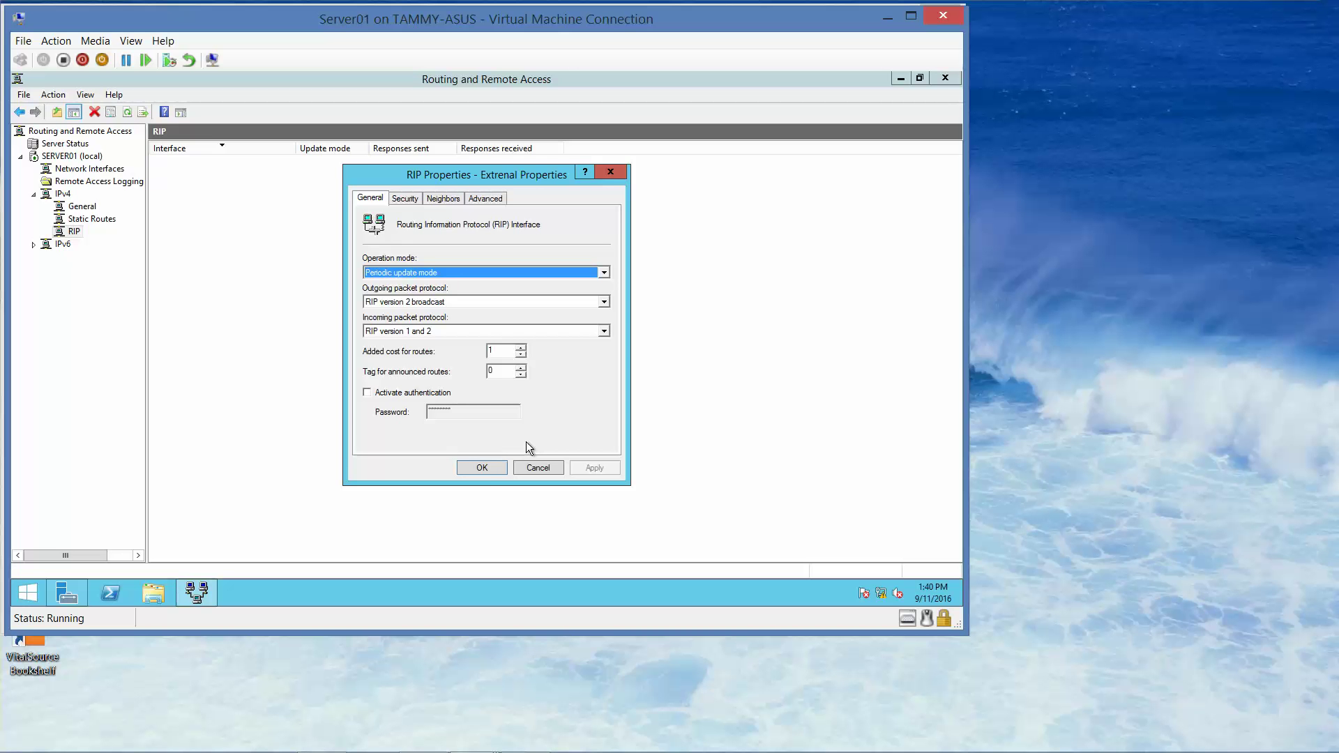
click(470, 470)
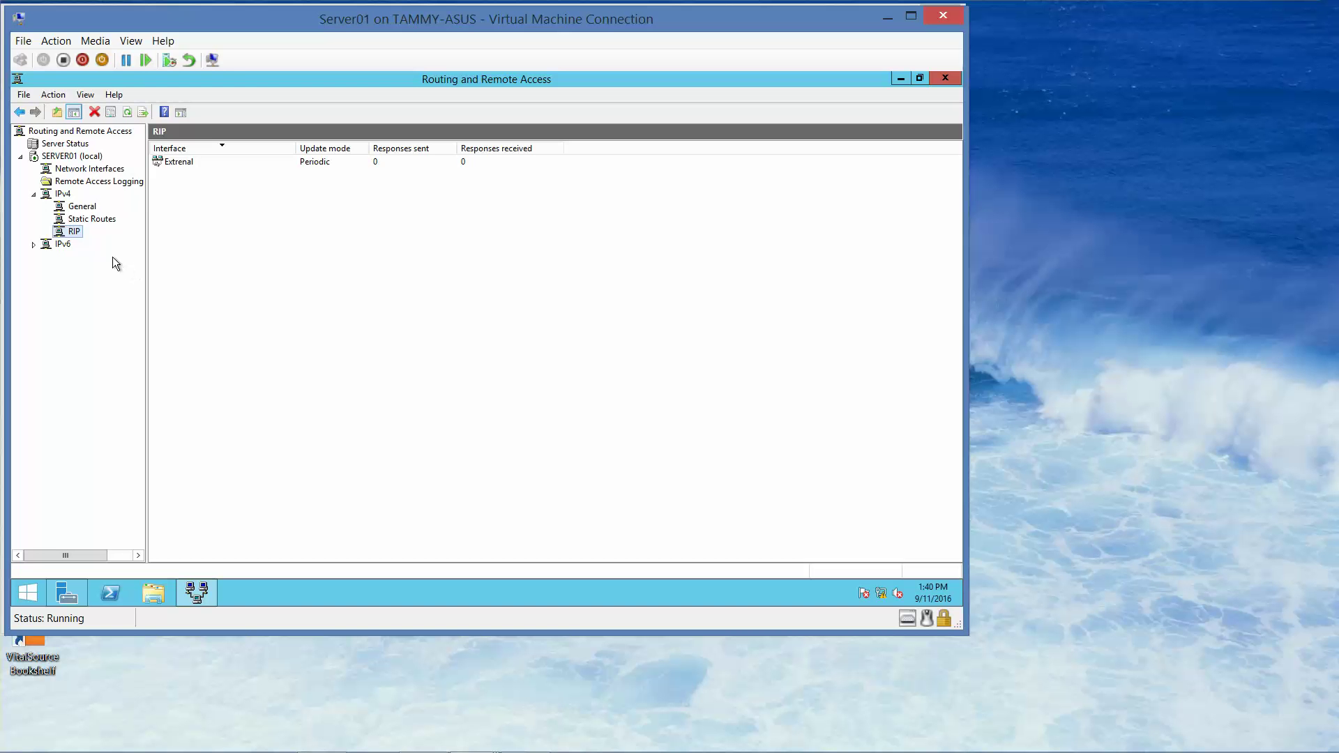
Add the Internal interface to RIP as well, accepting its default RIP properties.
right_click(77, 231)
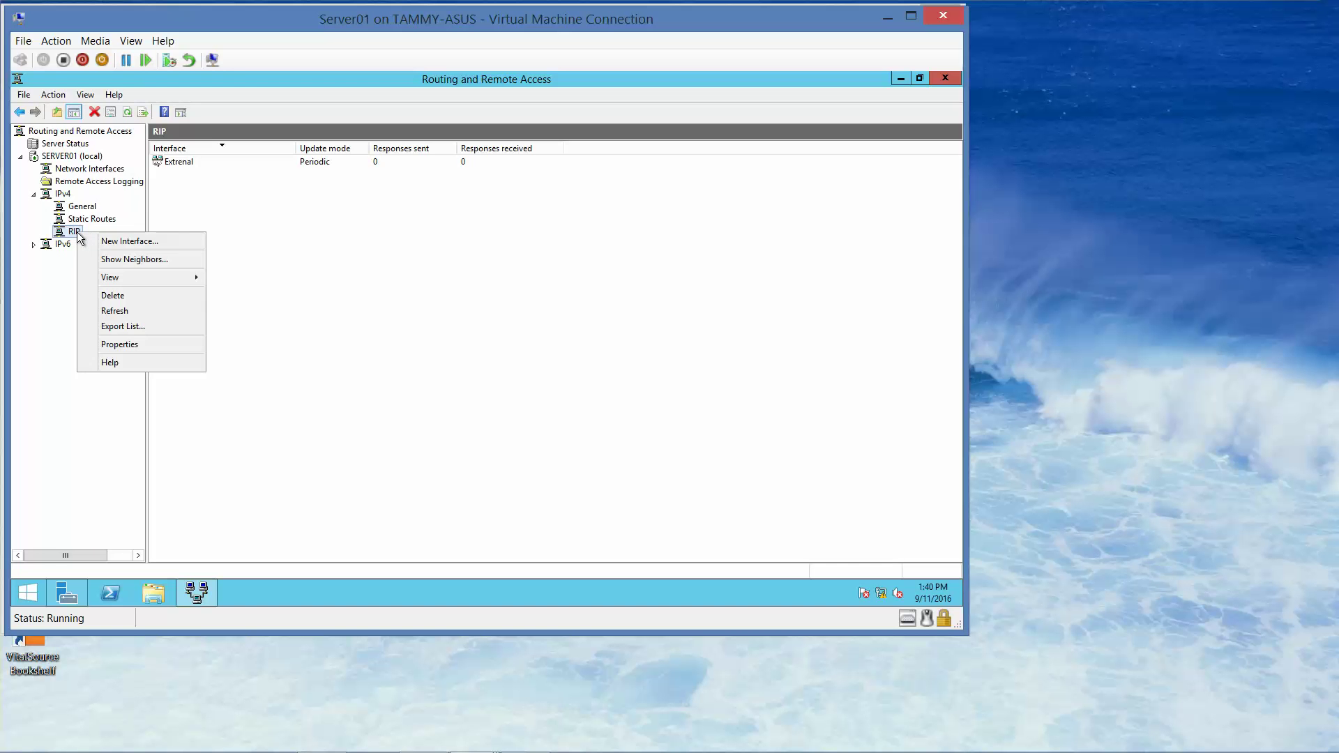
click(120, 244)
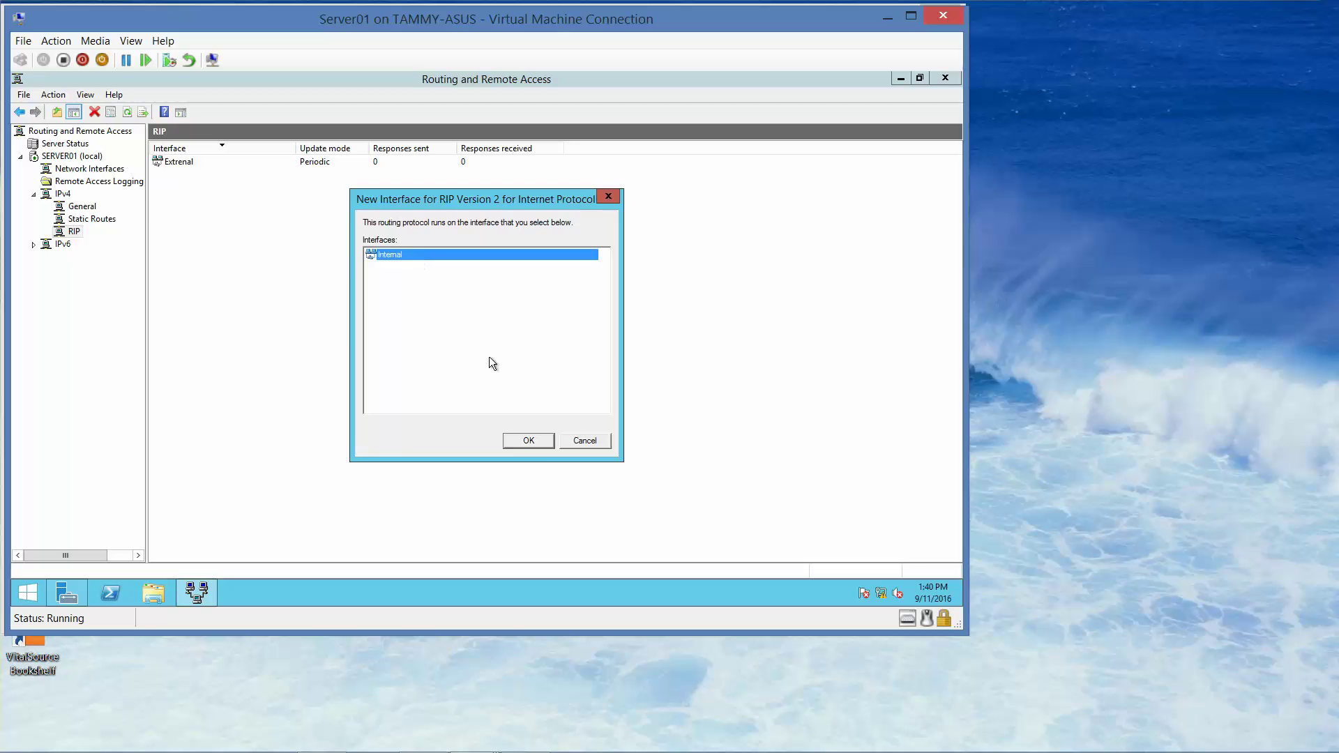
click(529, 441)
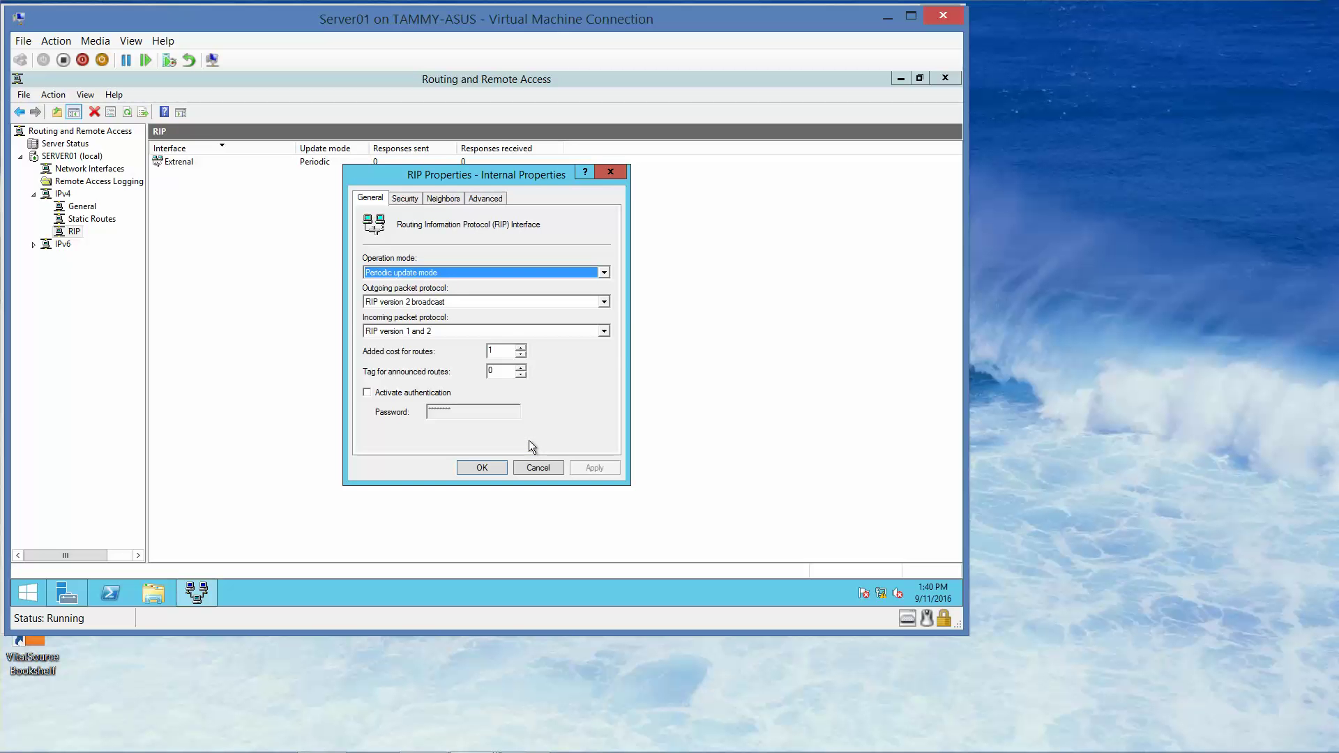
click(491, 467)
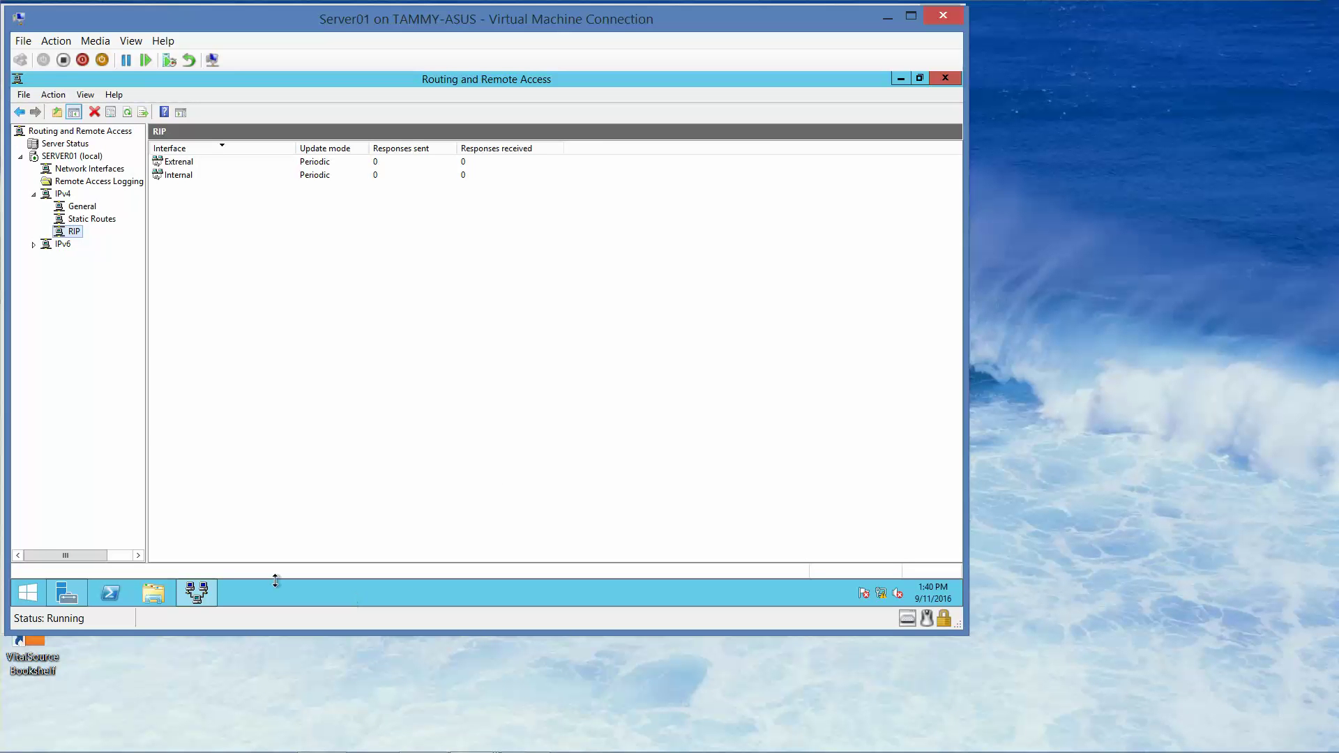
Switch to the Server02 virtual machine and ping 192.168.1.6 from an administrator Command Prompt.
mouse_move(371, 751)
mouse_move(471, 739)
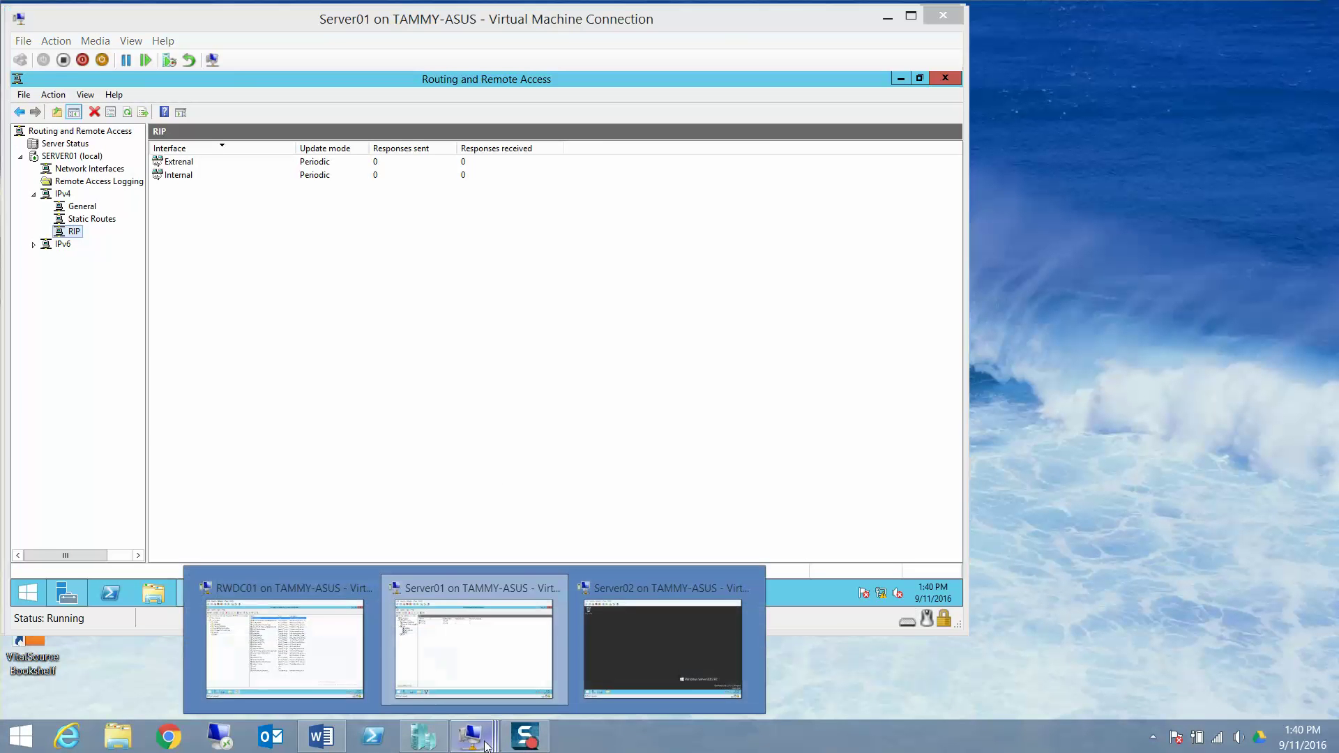
click(646, 672)
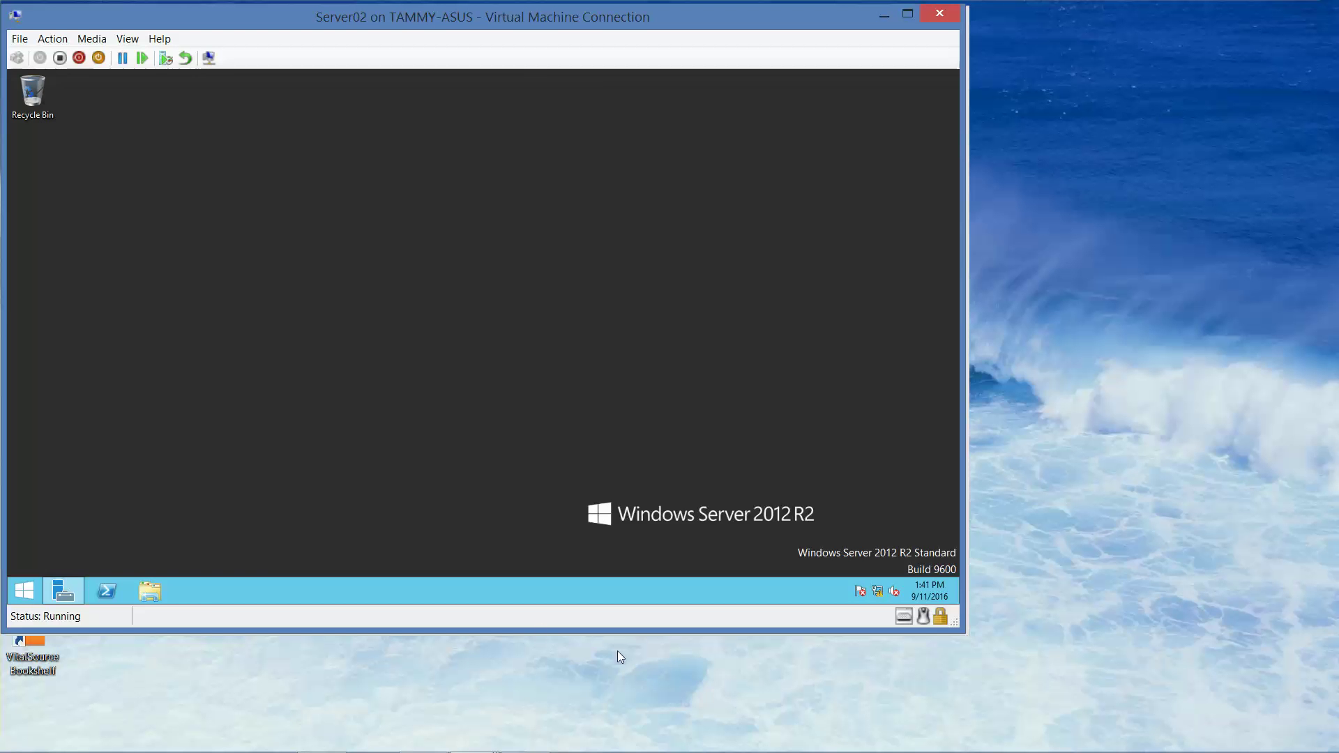
right_click(27, 596)
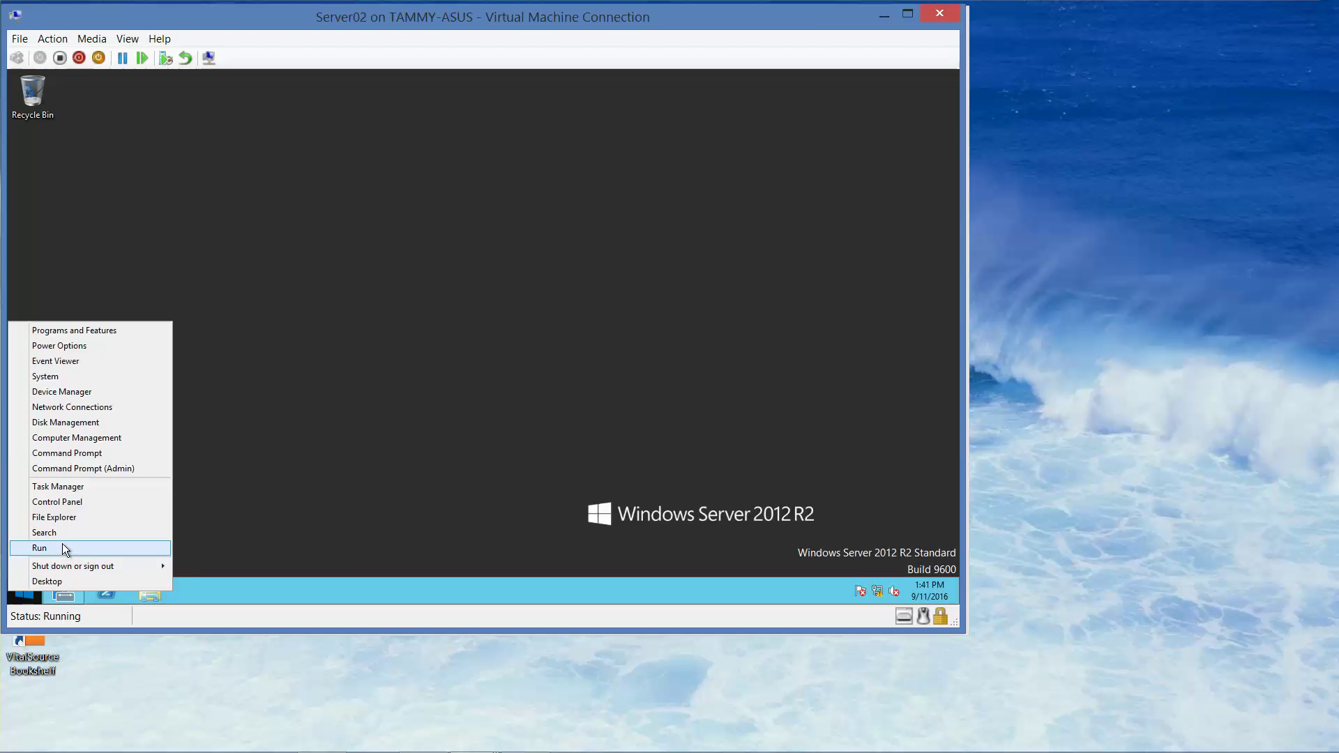
click(70, 468)
text(ping 192.168.1.6)
key(Return)
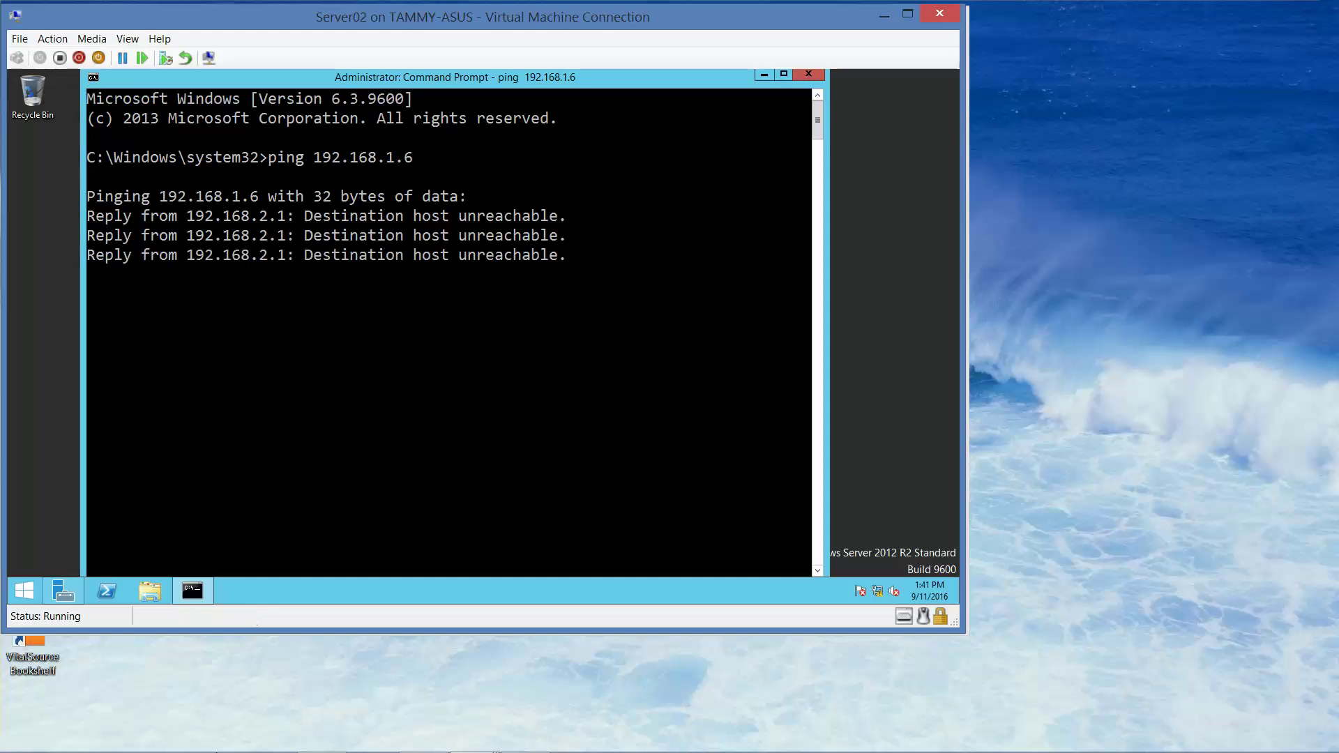
Switch to the Lab 10 answer key in Word, review Question 11 about the ping and Exercise 10.6 Resetting Servers, and minimize the document.
mouse_move(171, 749)
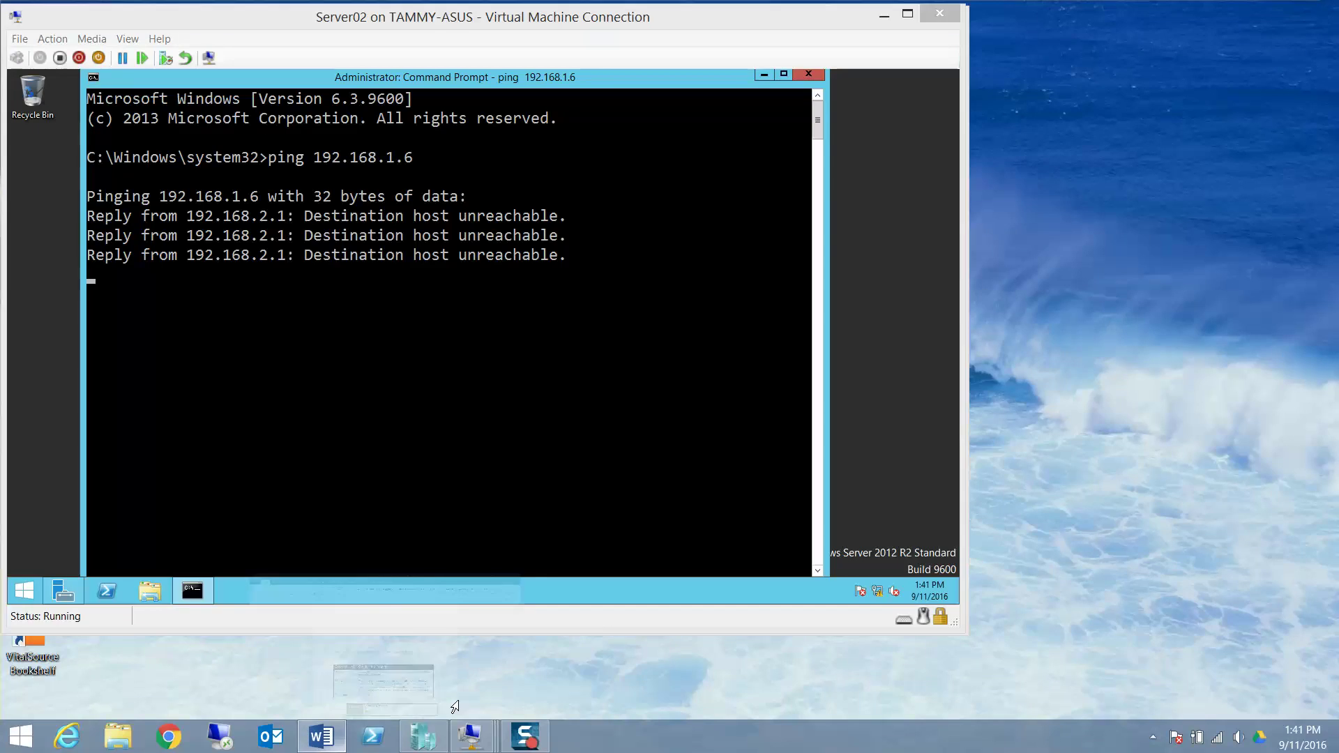
click(339, 744)
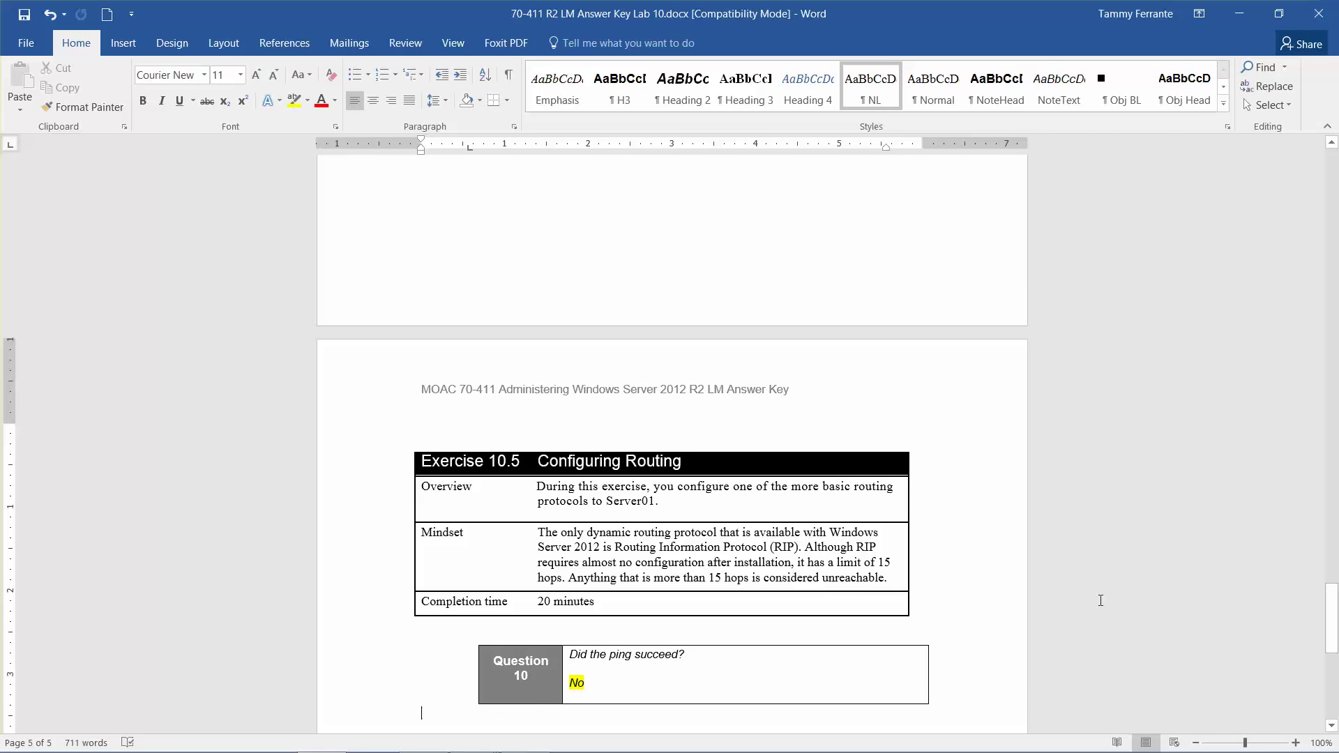
text(Question  11	Did the ping succeed?  No)
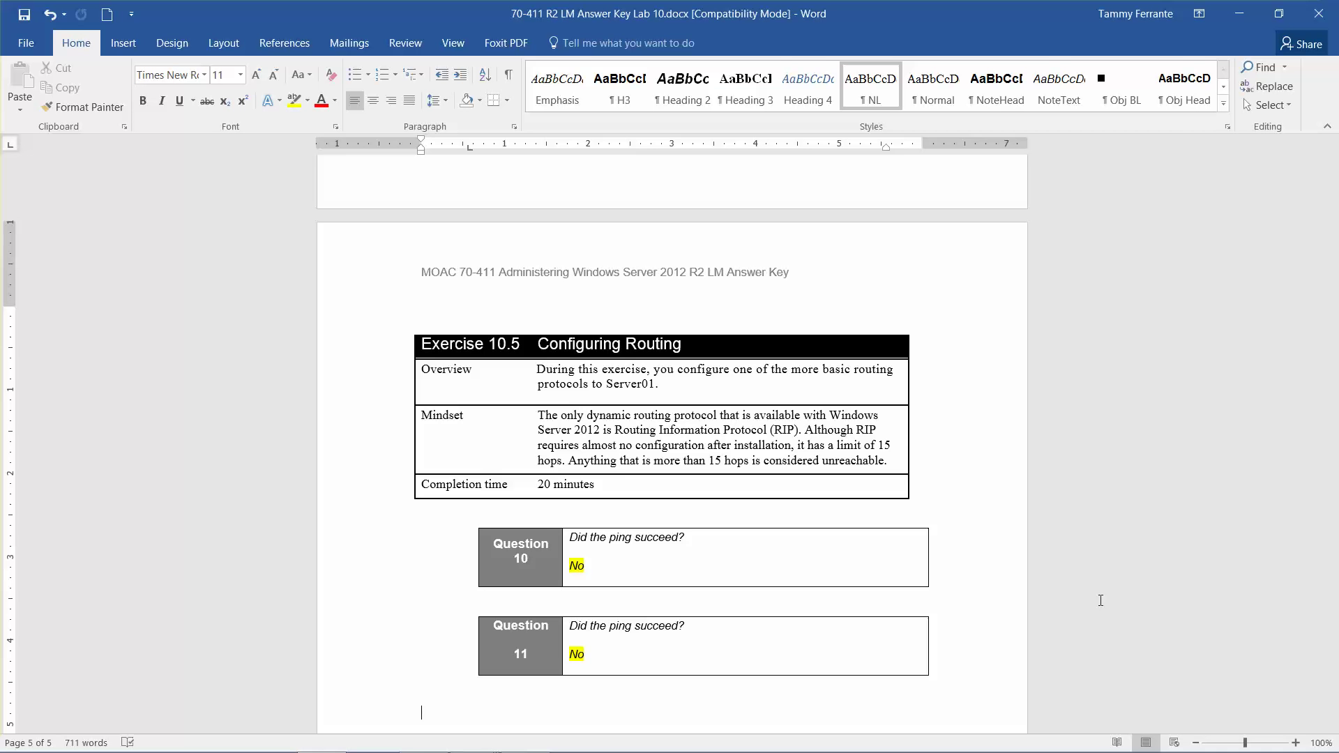
key(Down)
key(Down)
key(Down)
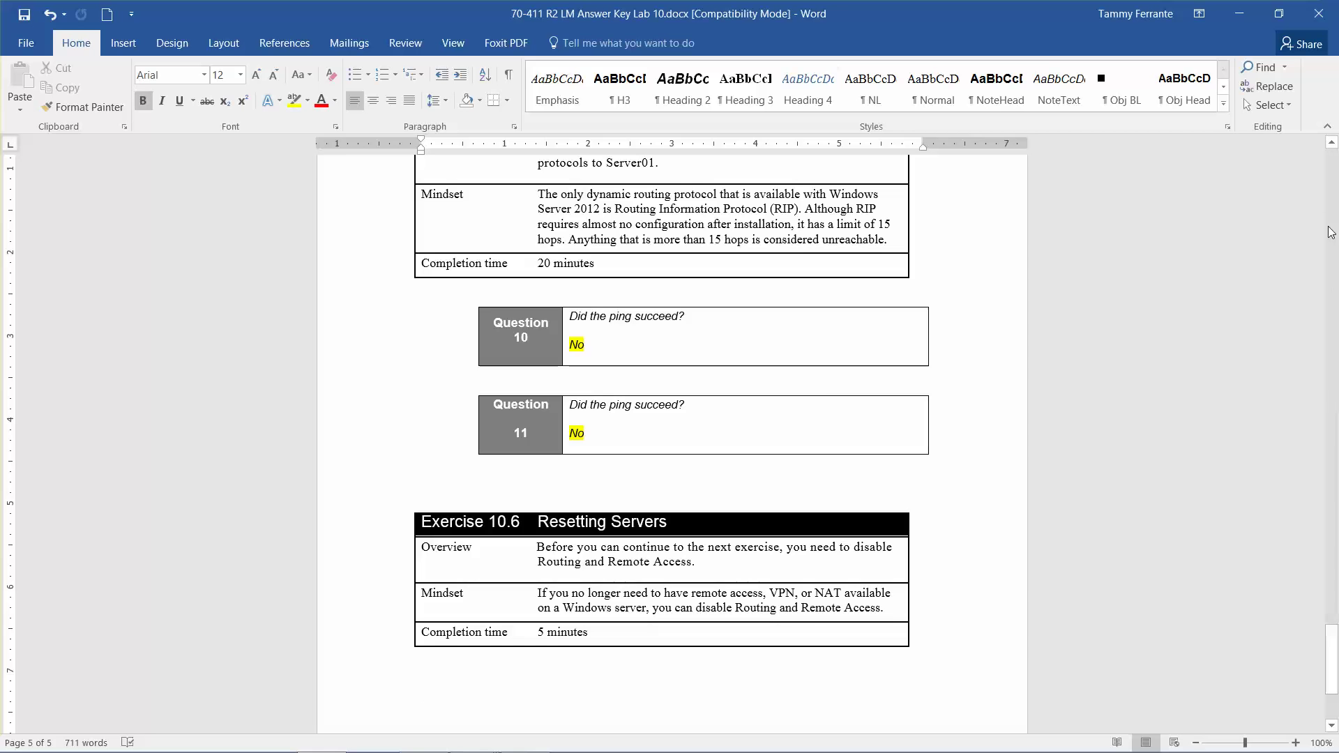
click(1239, 14)
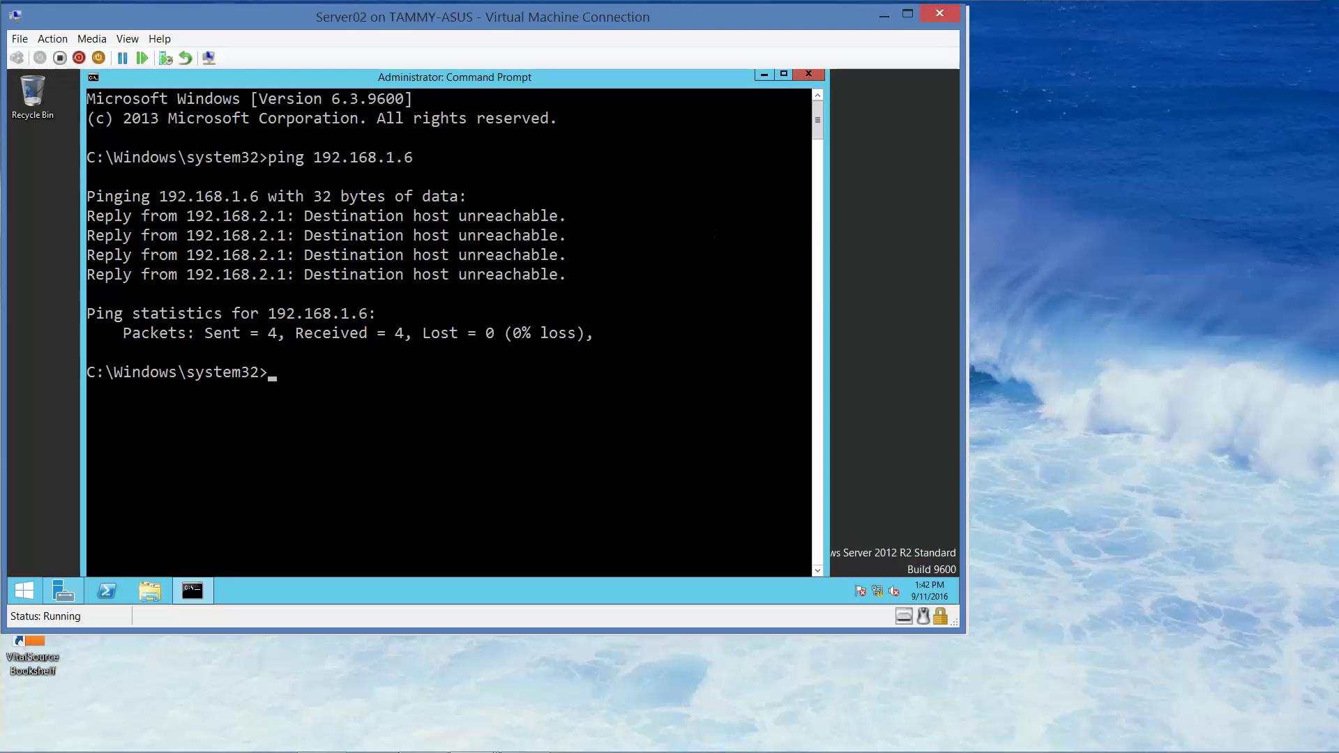
Switch to the Server01 virtual machine, disable Routing and Remote Access on SERVER01, agreeing to remove the router configuration, and close the console.
click(478, 744)
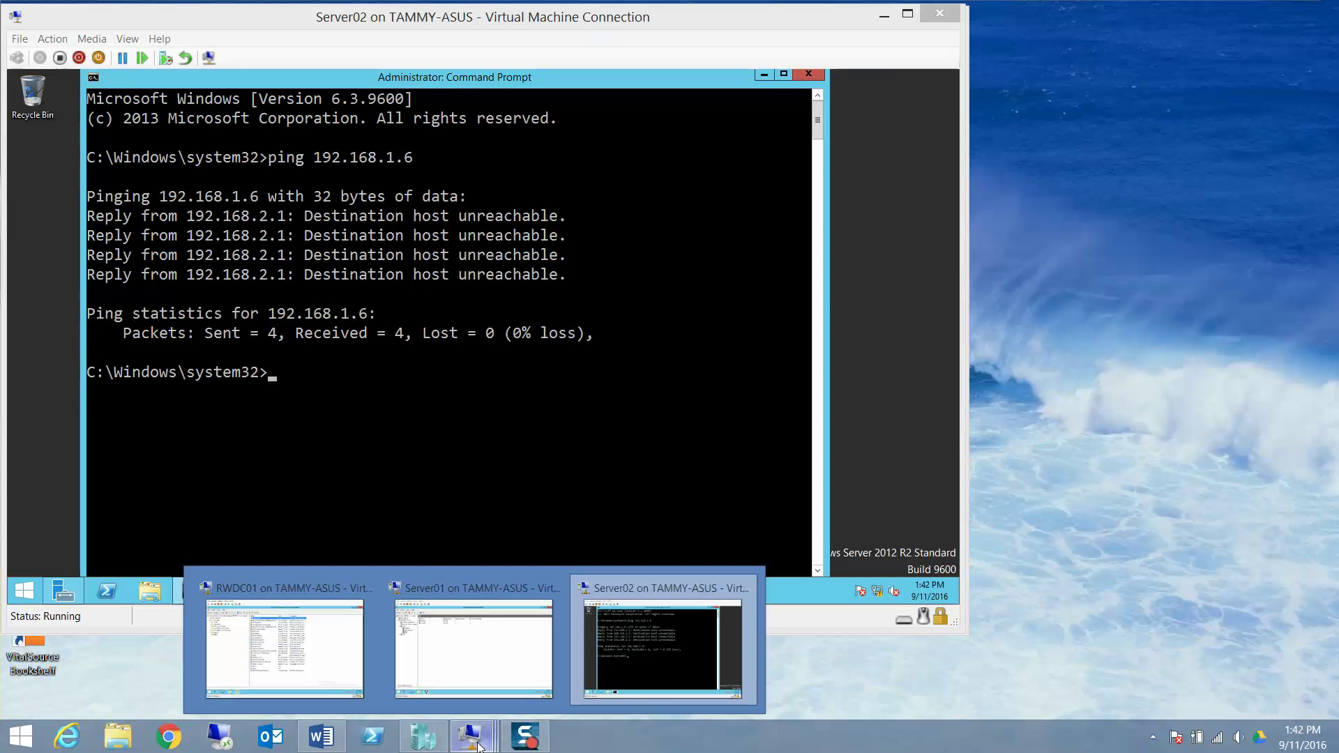
click(449, 680)
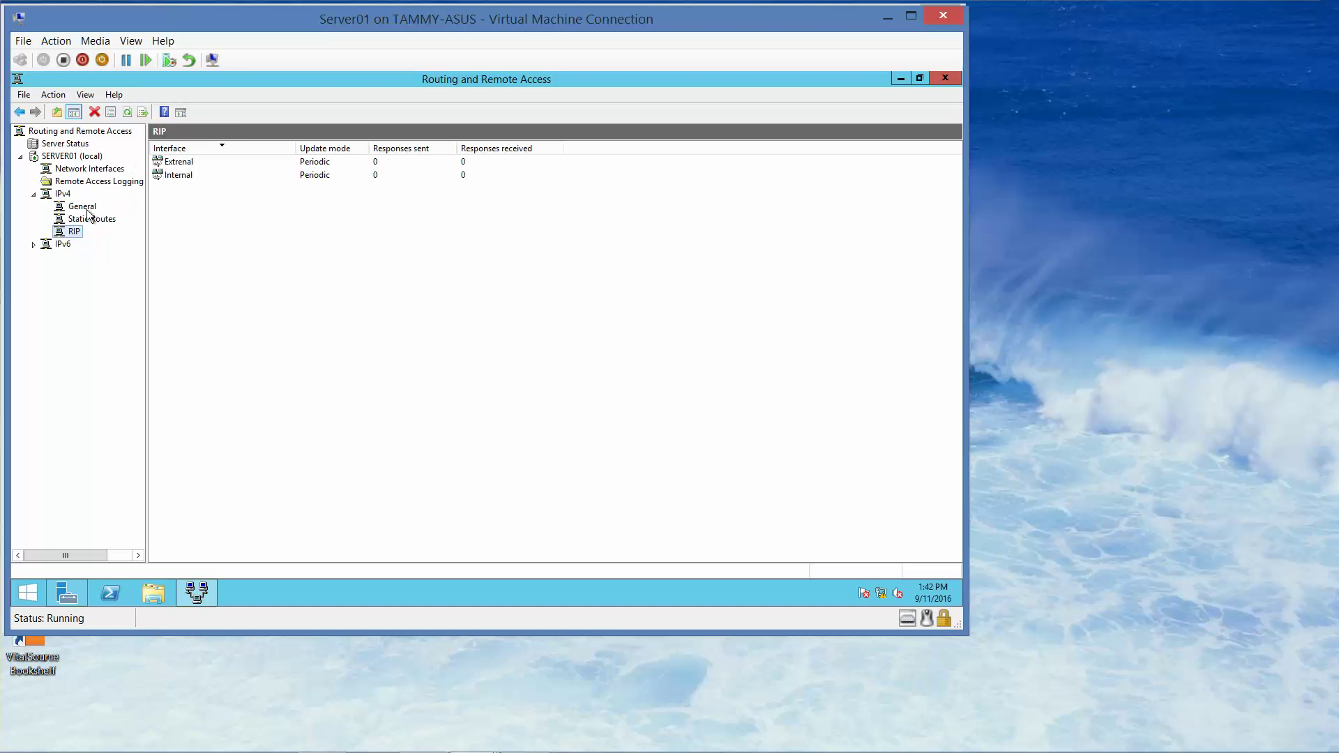
click(58, 159)
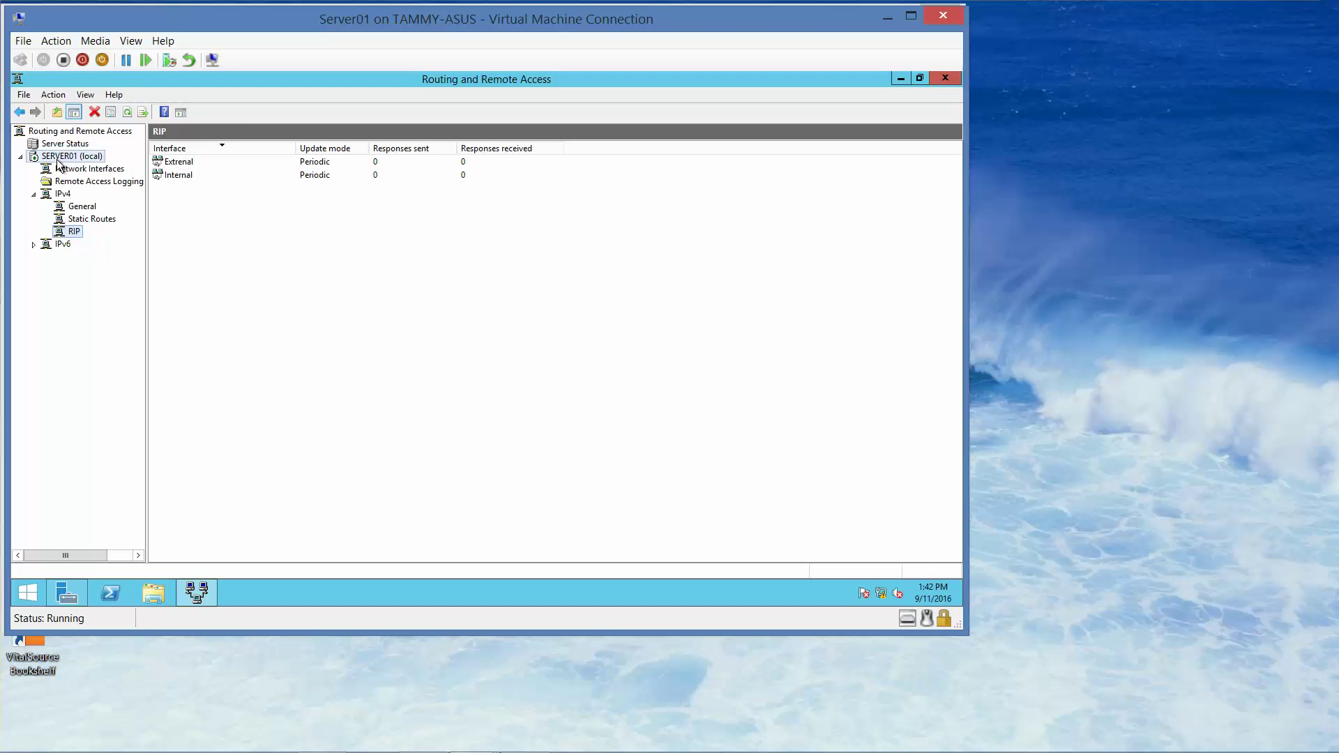
right_click(59, 165)
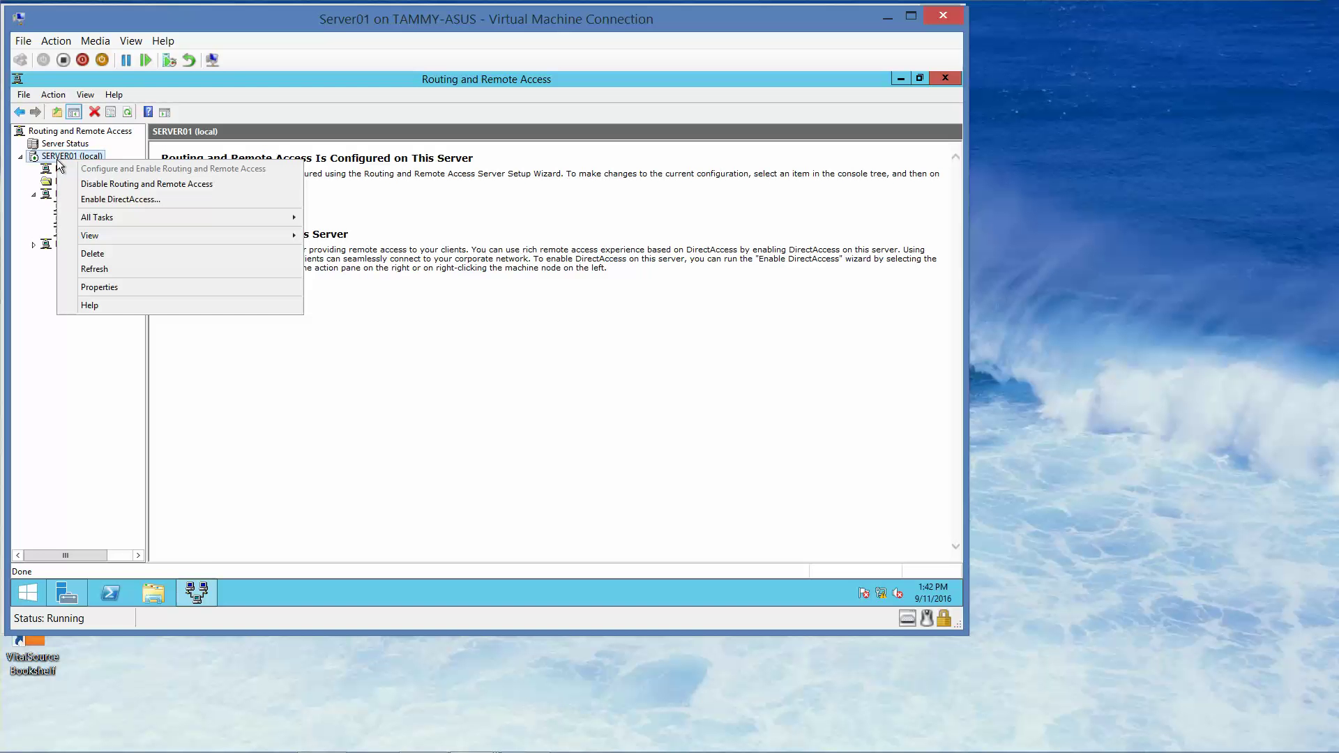
click(103, 189)
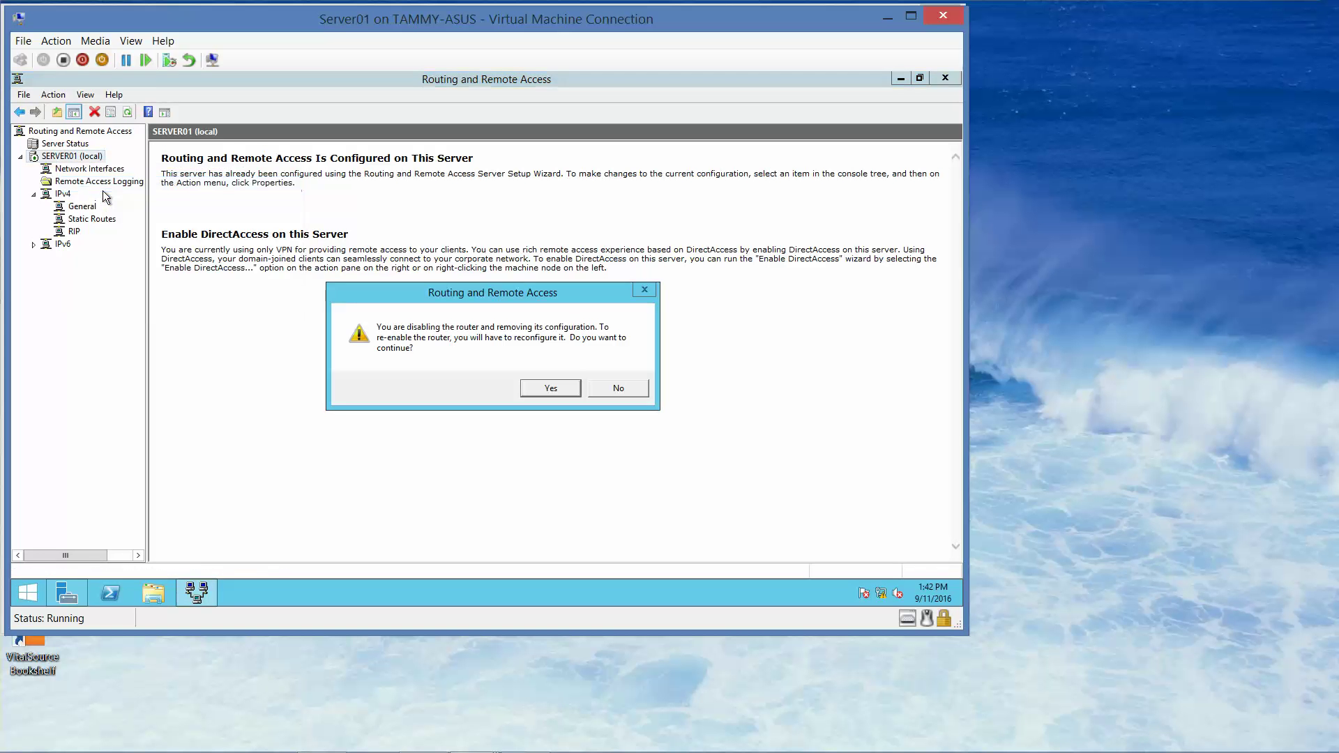
click(533, 392)
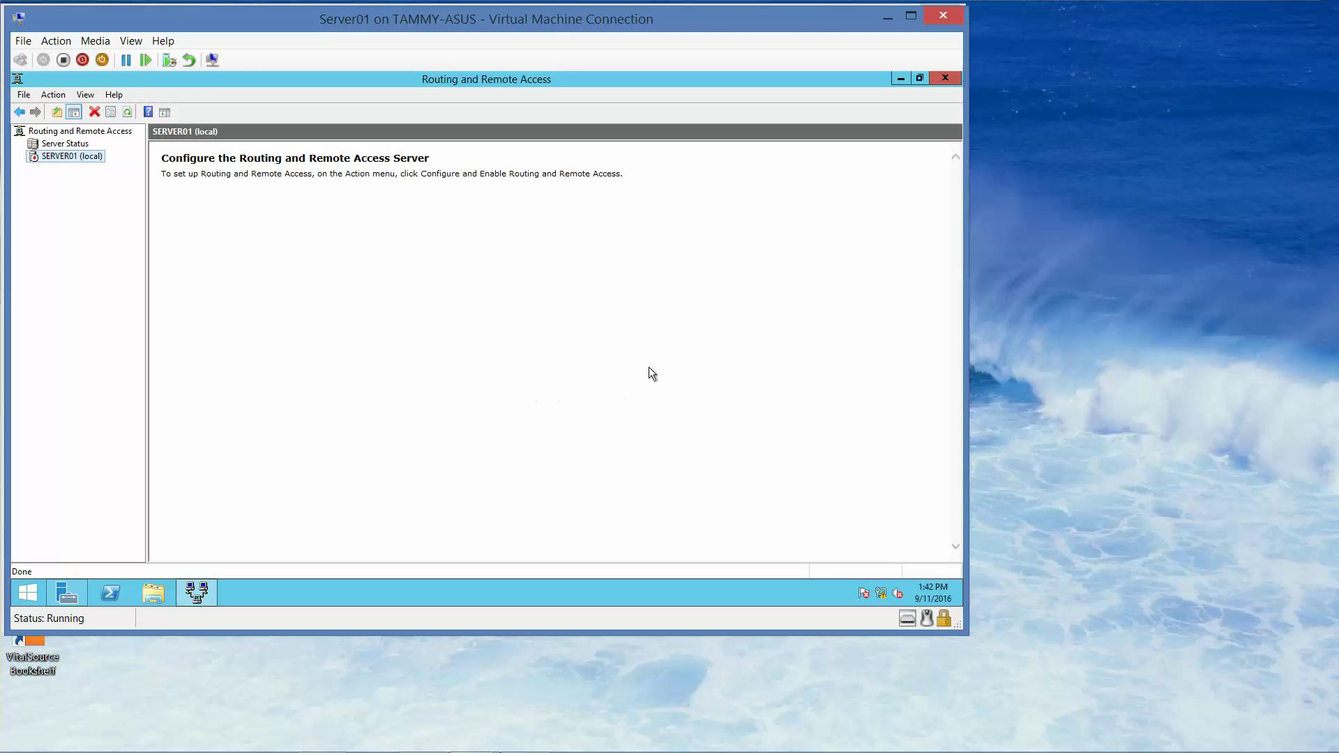
click(949, 74)
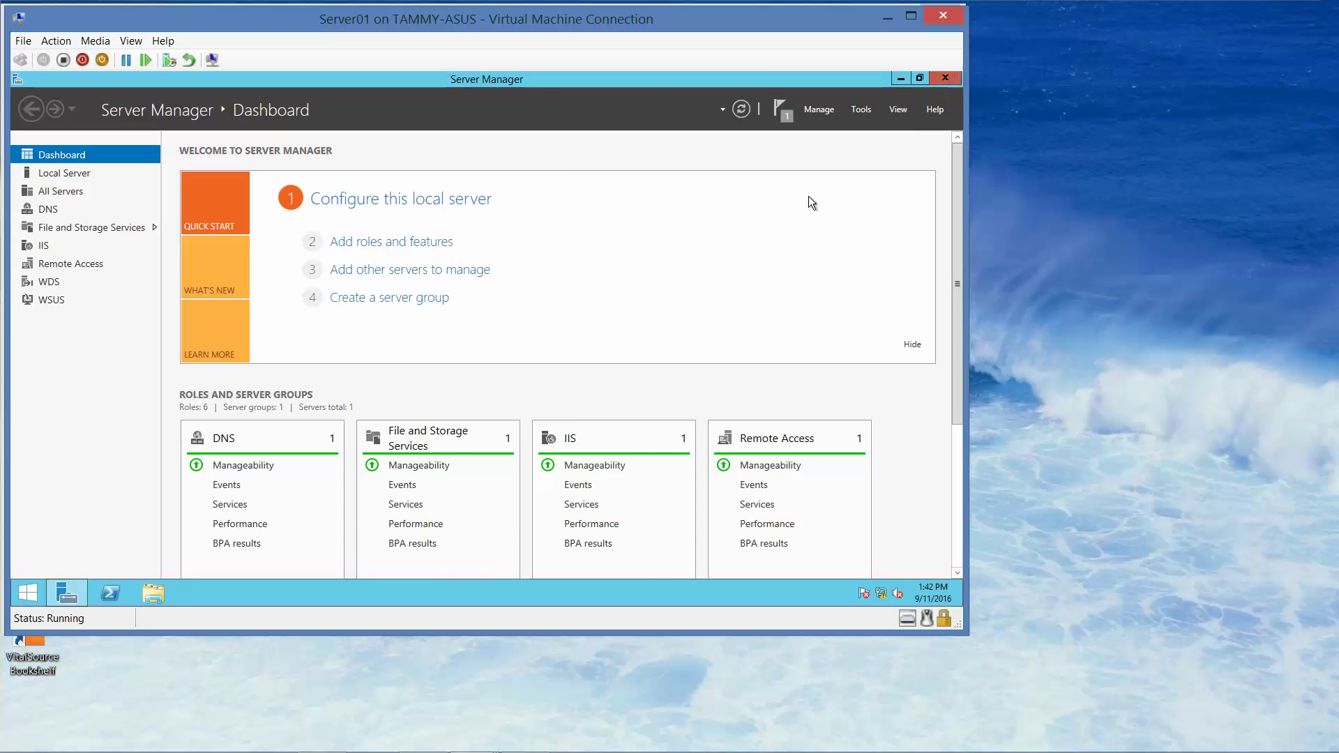
Switch to the Server02 virtual machine and close its administrator Command Prompt.
mouse_move(446, 749)
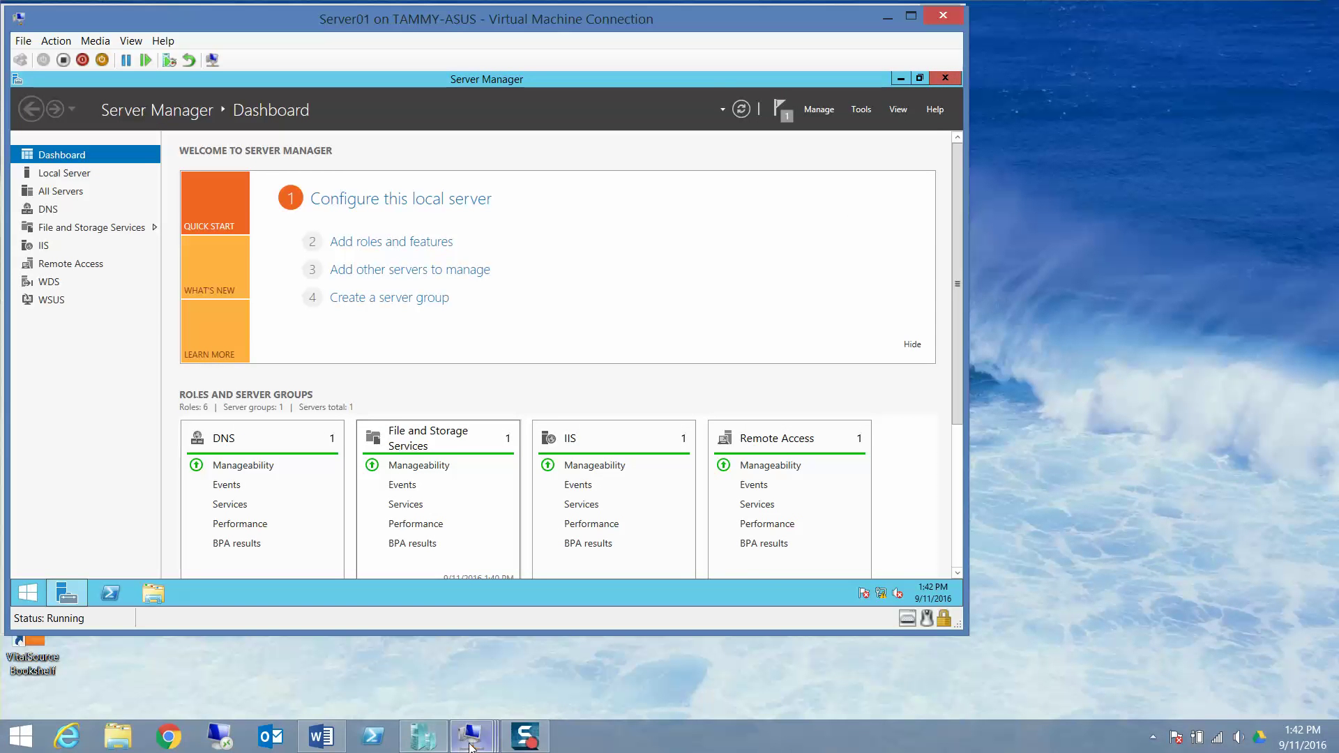
click(641, 655)
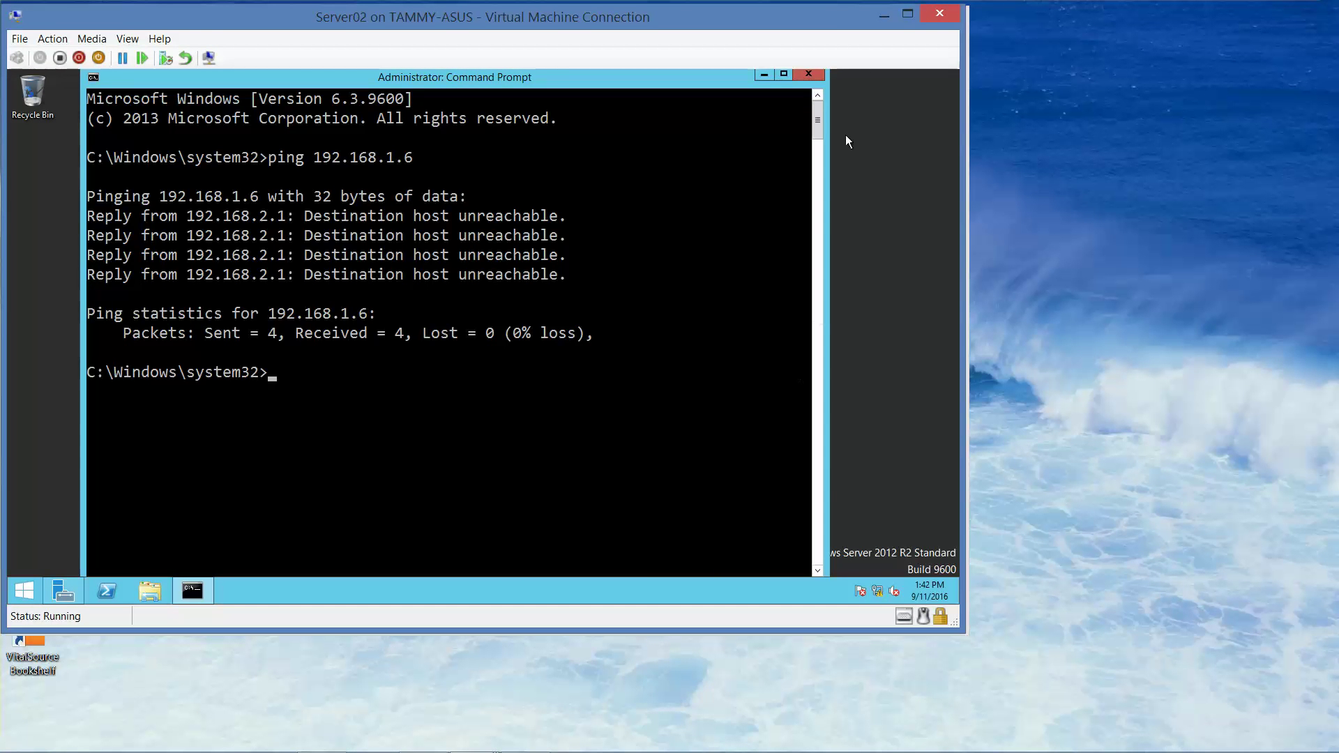
click(808, 75)
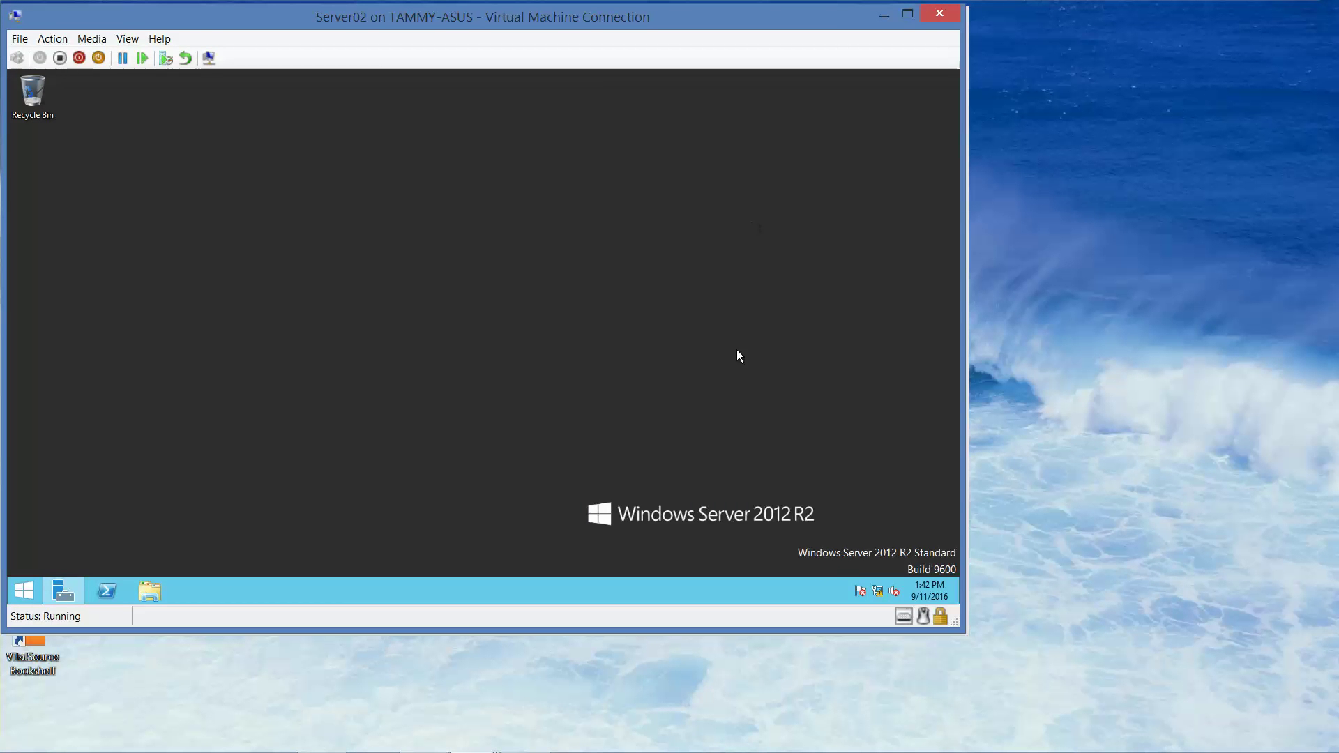
Enable the disabled Ethernet adapter in Server02's Network Connections, and close the Network Connections and Network and Sharing Center windows.
right_click(877, 589)
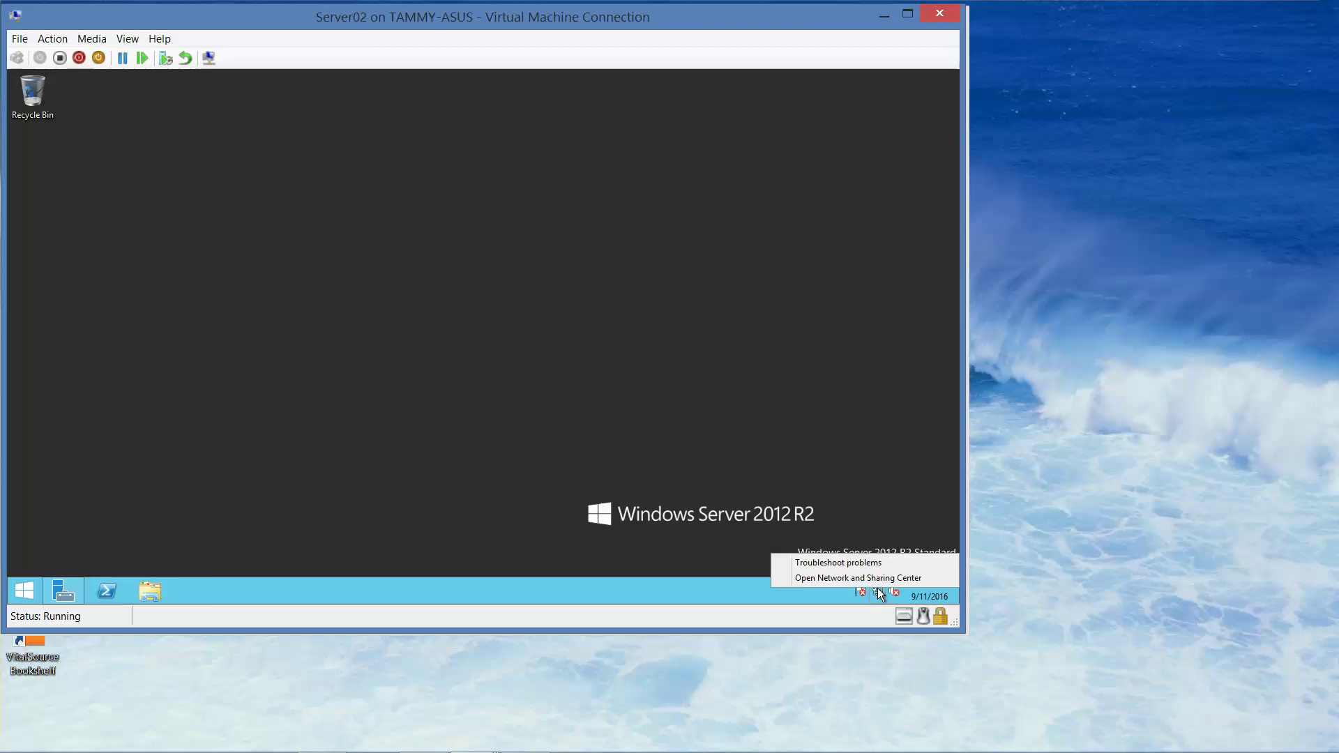
click(876, 579)
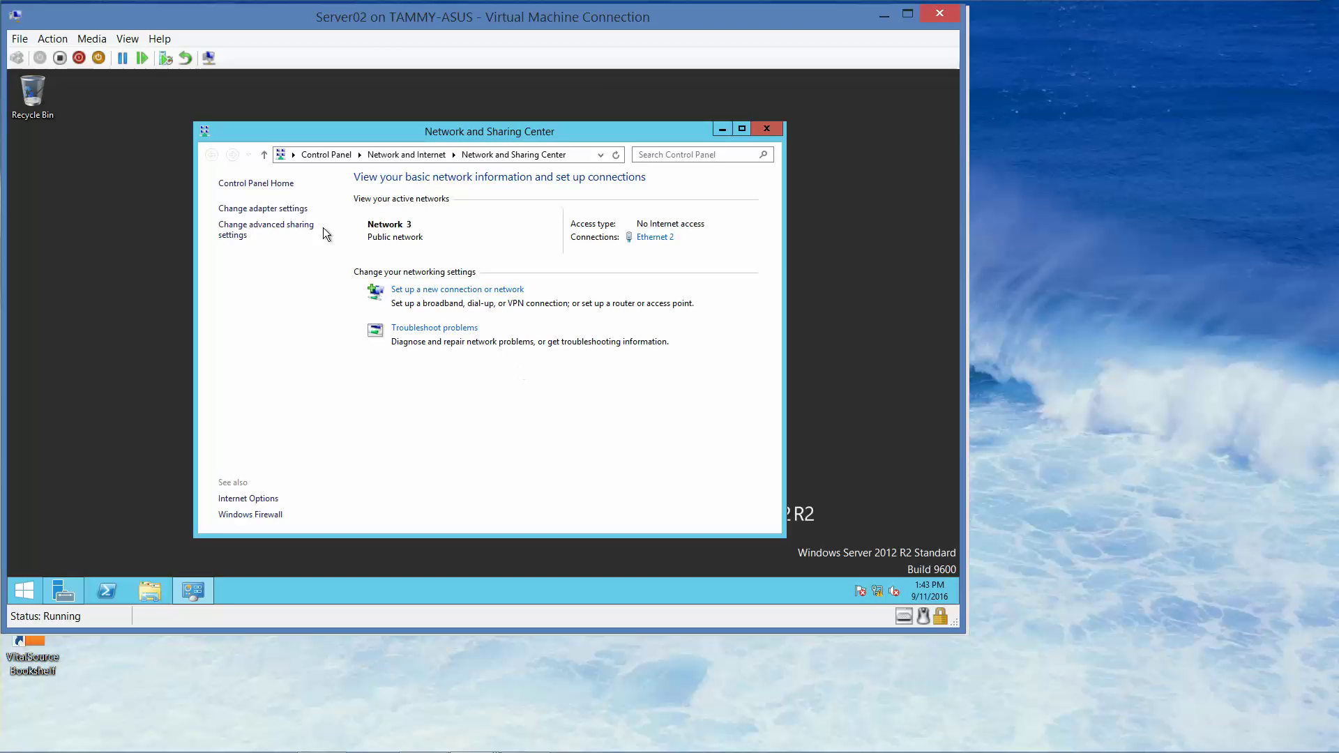
click(272, 208)
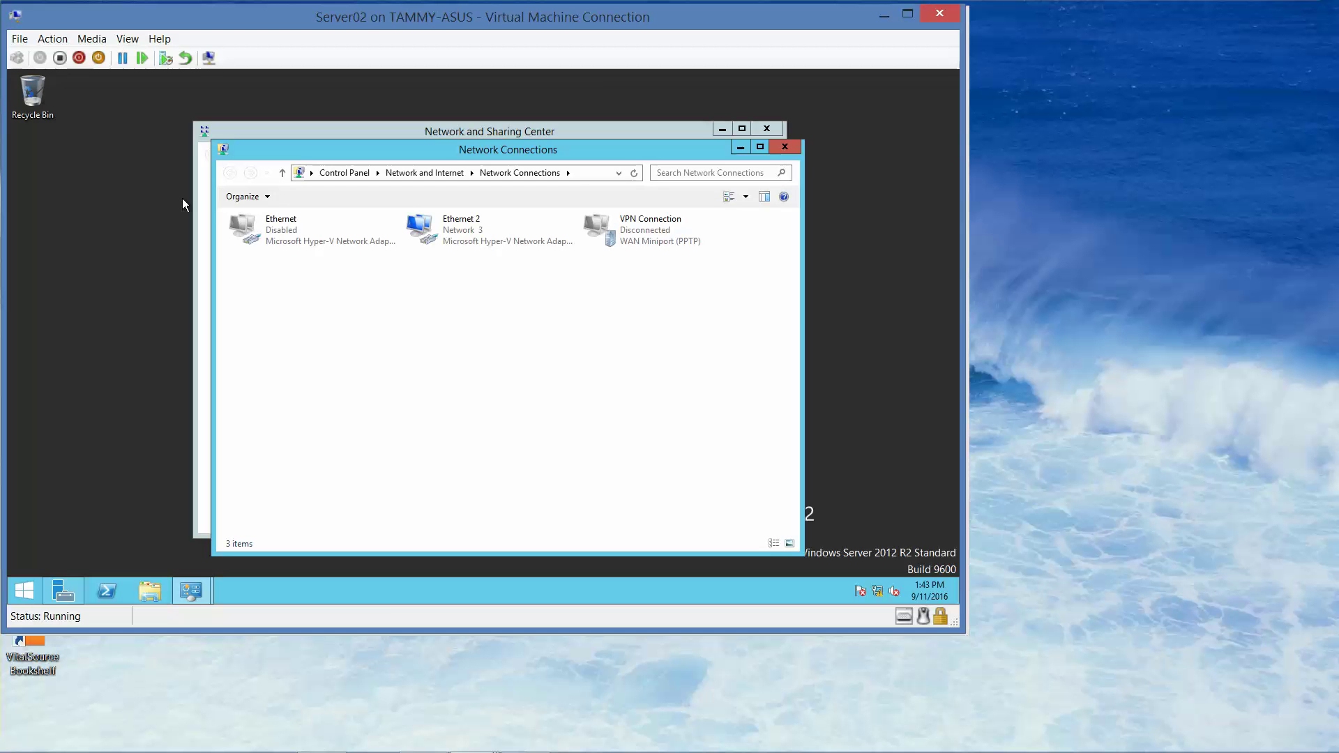
right_click(265, 227)
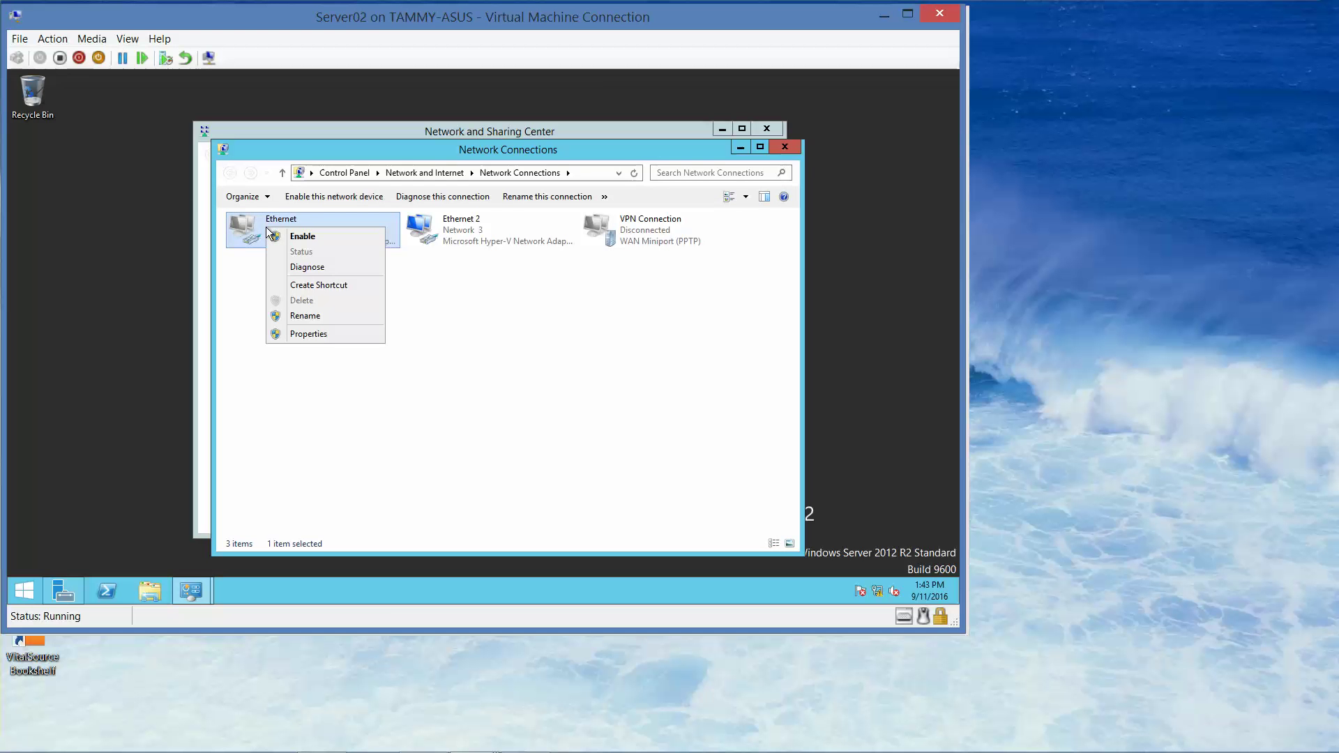
click(308, 236)
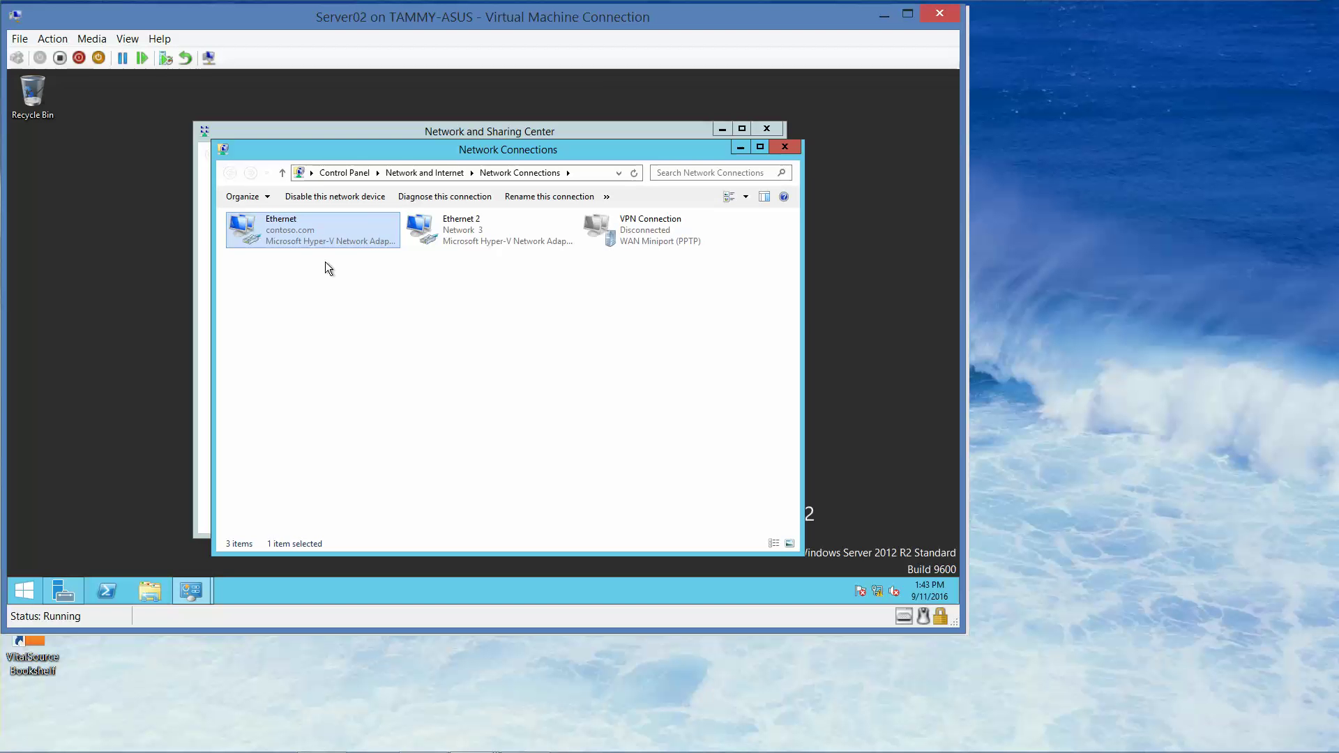
click(785, 148)
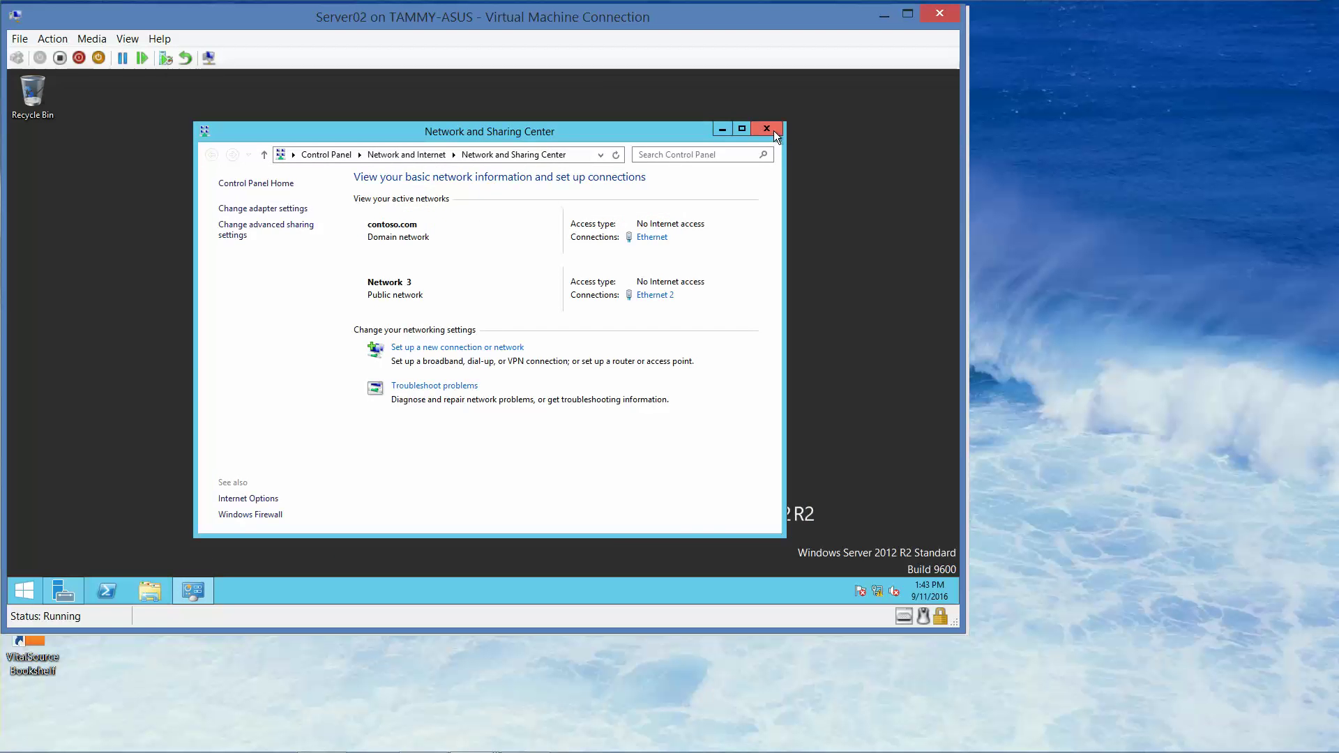
click(774, 130)
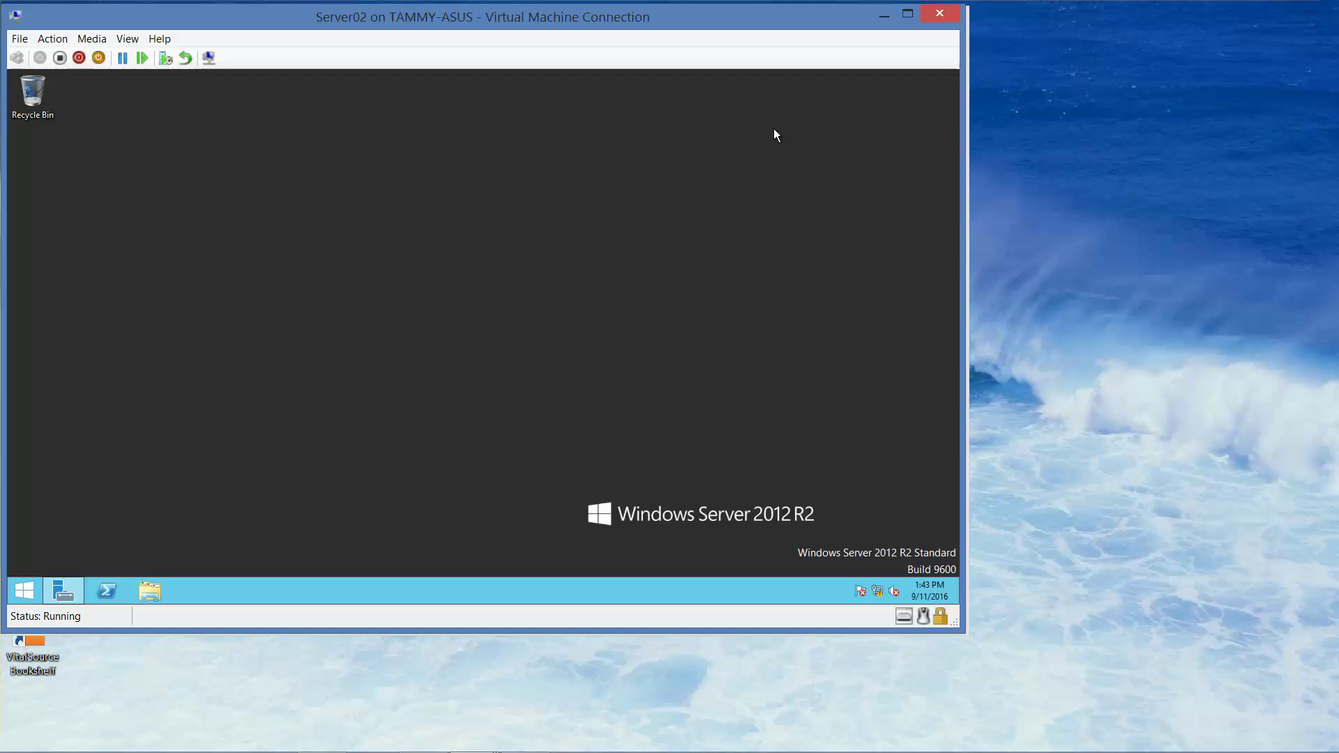
mouse_move(460, 748)
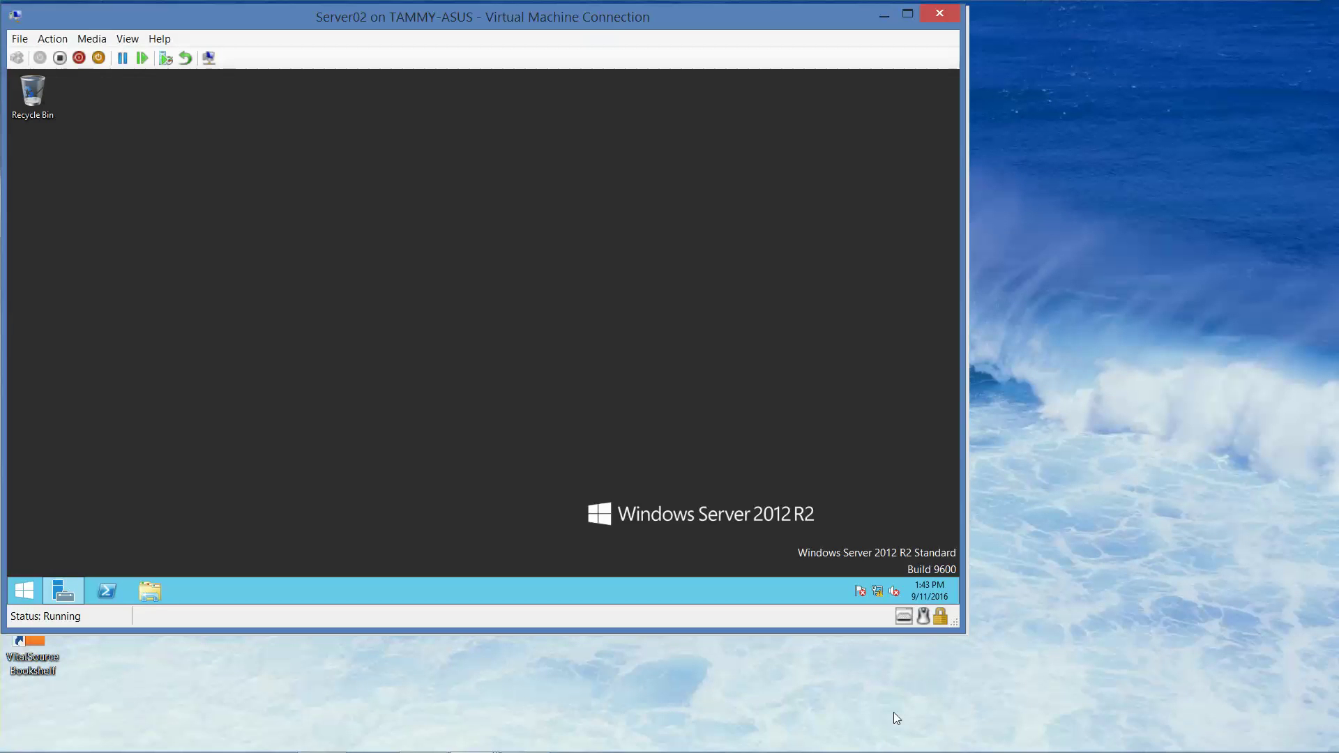
mouse_move(895, 749)
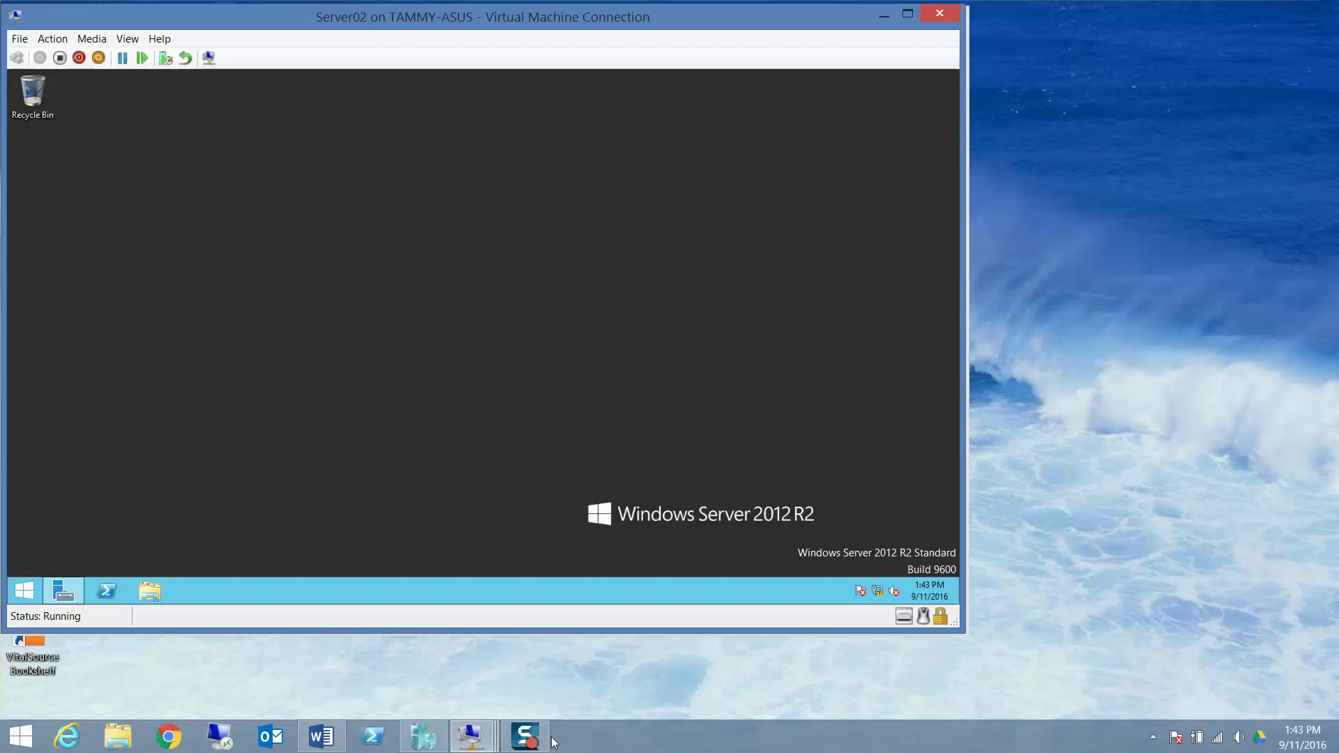